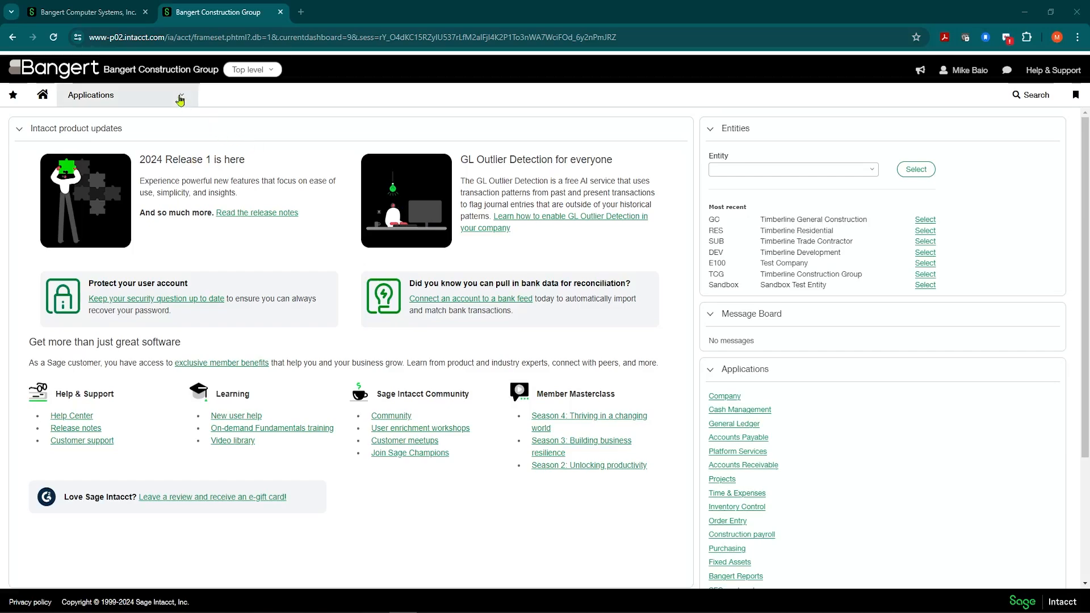
# Step: Open the Subcontract Invoices transaction list in the Purchasing application
pyautogui.click(180, 96)
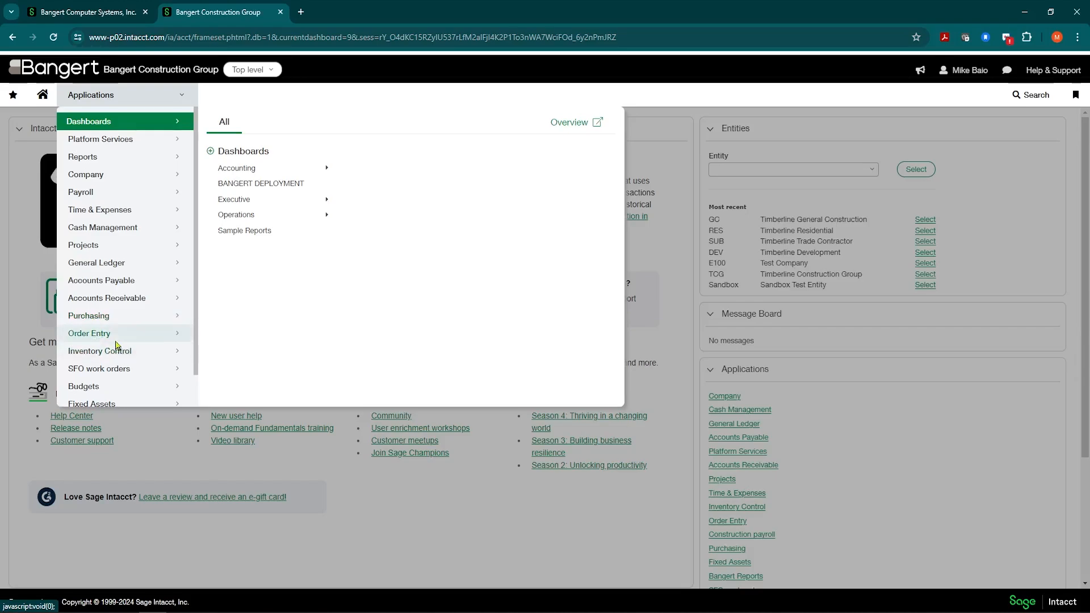
pyautogui.click(122, 320)
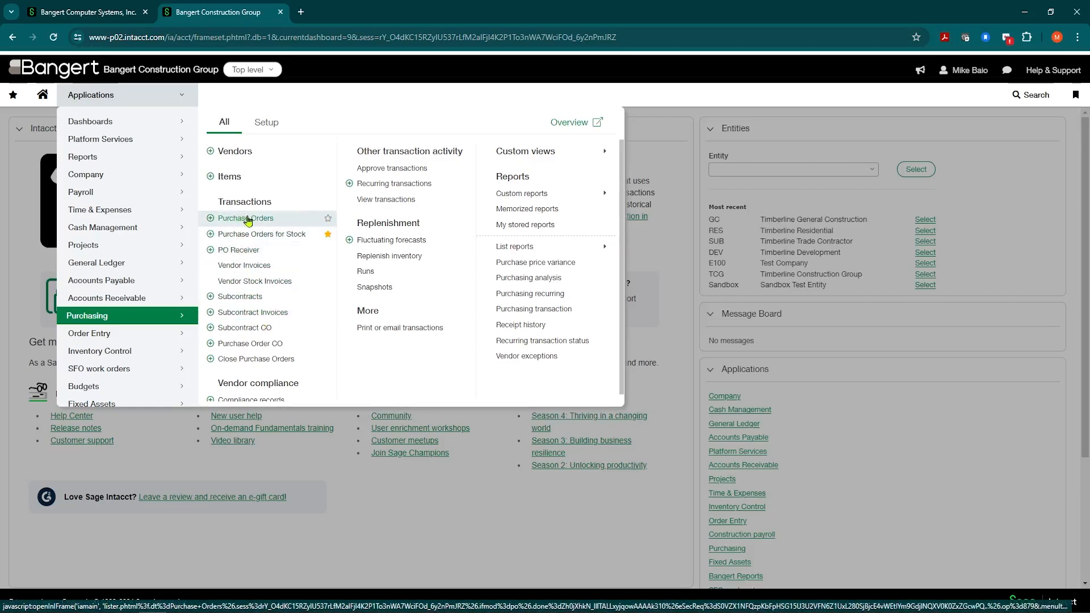
pyautogui.click(242, 317)
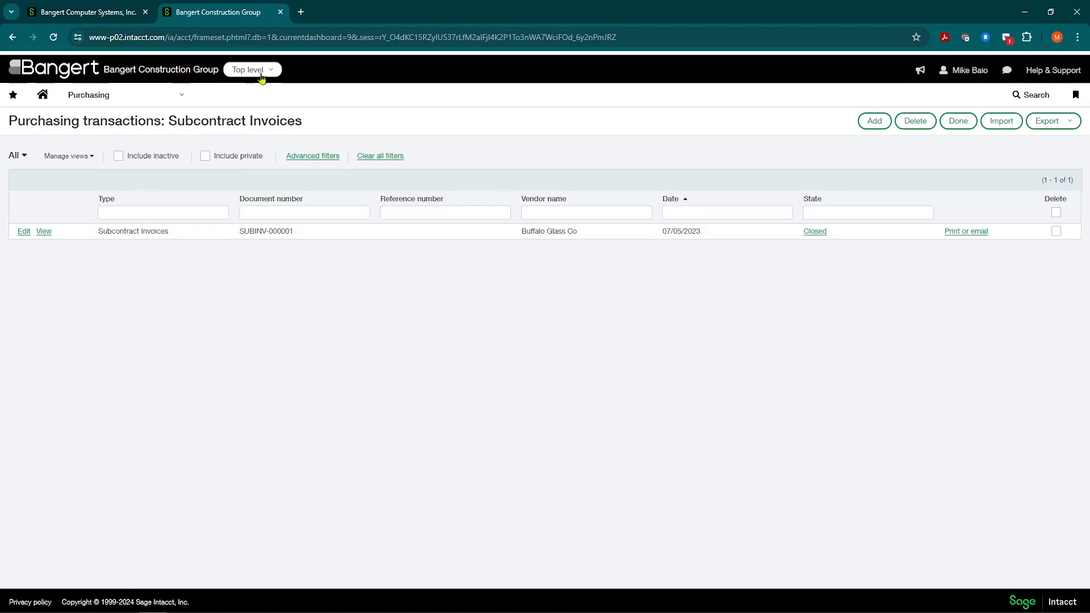
# Step: Download the purchasing transactions import template and open it in a maximized Excel window with editing enabled
pyautogui.click(1004, 128)
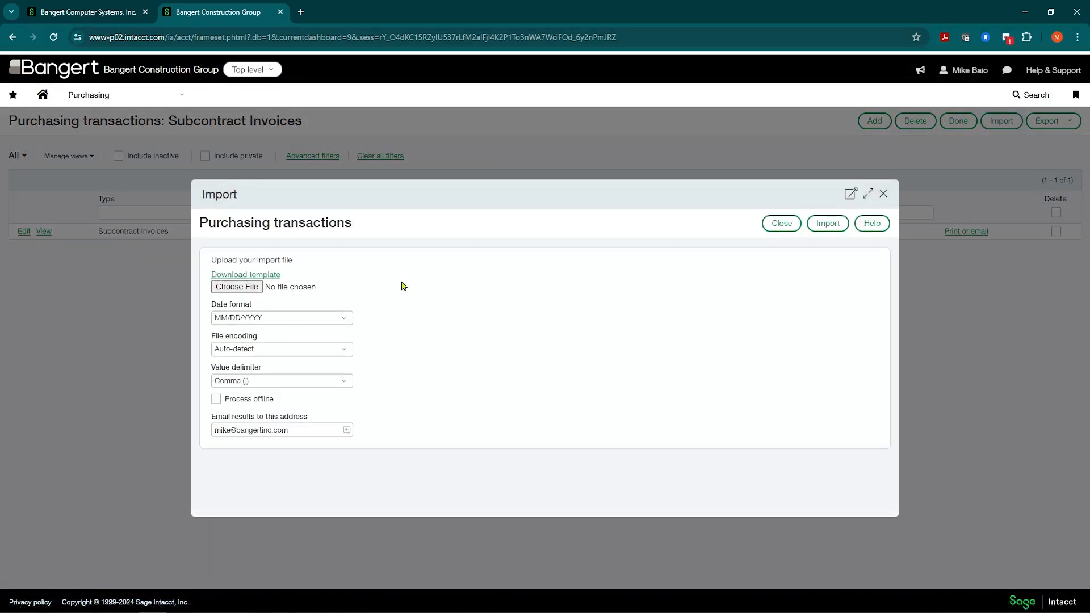
pyautogui.click(266, 278)
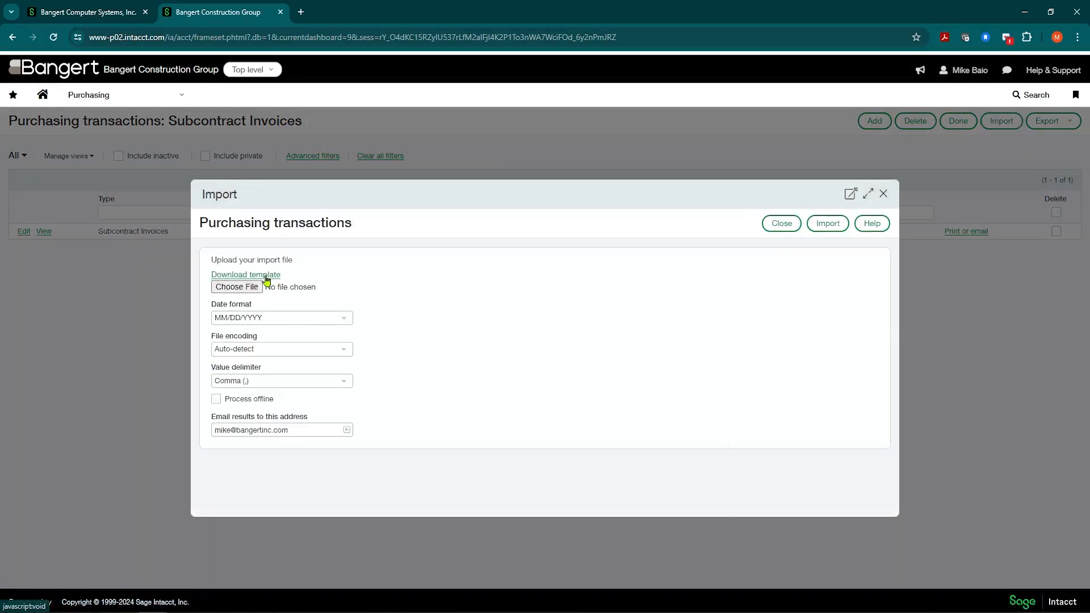
pyautogui.moveTo(966, 376)
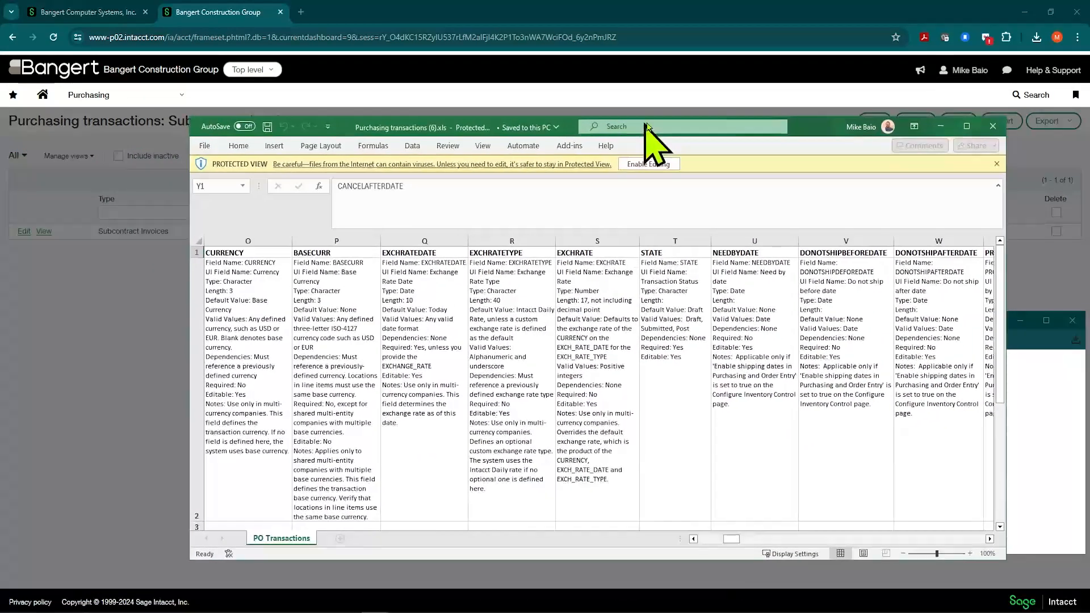
pyautogui.click(660, 159)
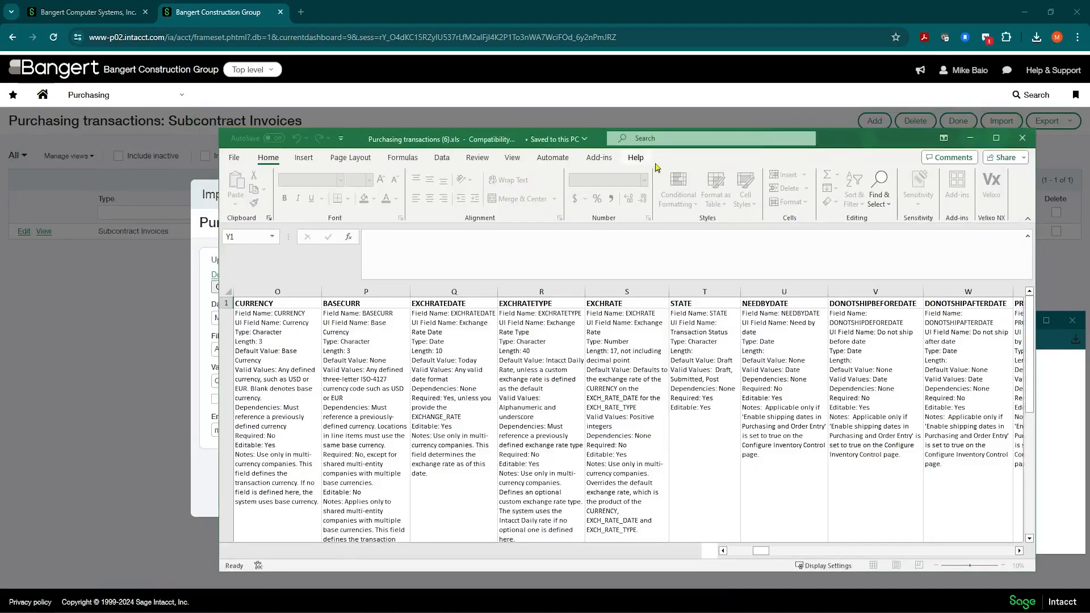
pyautogui.click(996, 138)
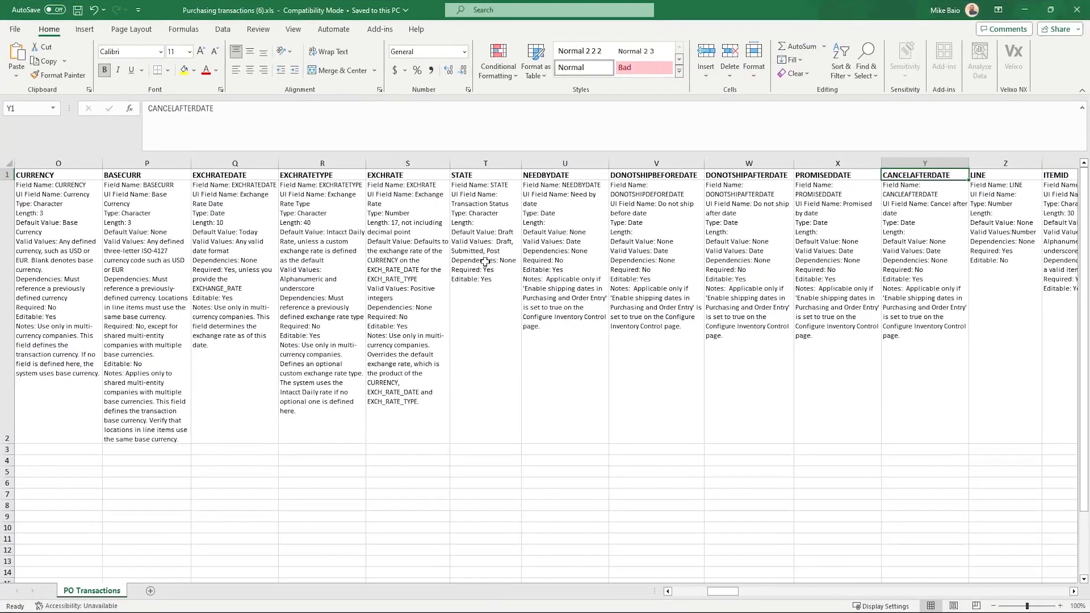
# Step: Examine the template's field descriptions in row 2 from the STATE column through to PODOCUMENTENTRY_VENDORID
pyautogui.click(486, 262)
pyautogui.press('Right')
pyautogui.press('Right')
pyautogui.press('Right')
pyautogui.press('Right')
pyautogui.press('Right')
pyautogui.press('Right')
pyautogui.press('Right')
pyautogui.press('Right')
pyautogui.press('Right')
pyautogui.press('Right')
pyautogui.press('Right')
pyautogui.press('Right')
pyautogui.press('Right')
pyautogui.press('Right')
pyautogui.press('Right')
pyautogui.press('Right')
pyautogui.press('Right')
pyautogui.press('Right')
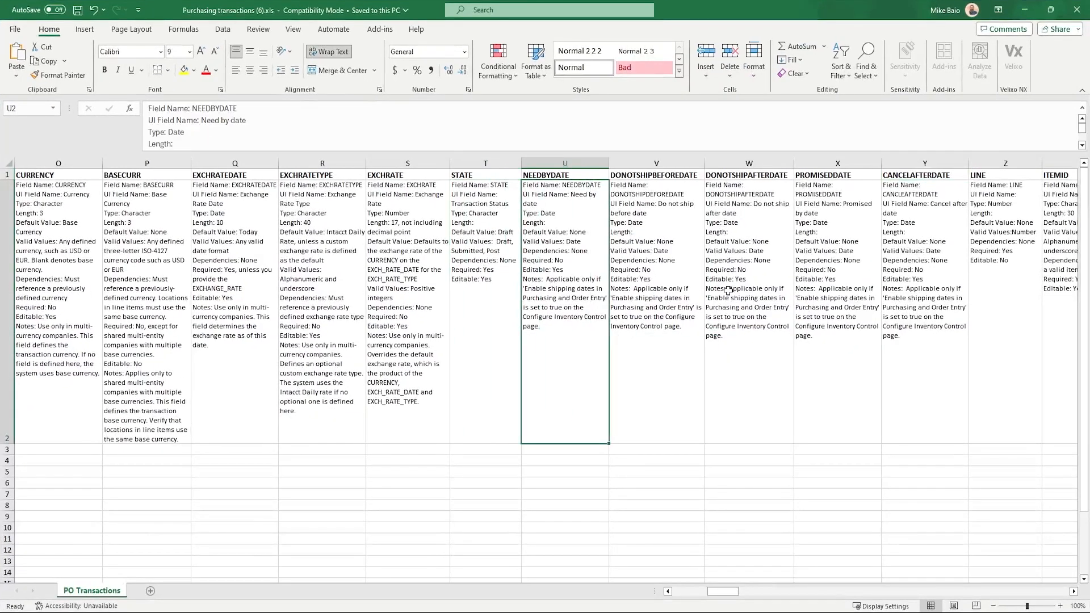
pyautogui.press('Right')
pyautogui.press('Right')
pyautogui.press('Right')
pyautogui.press('Right')
pyautogui.press('Right')
pyautogui.press('Right')
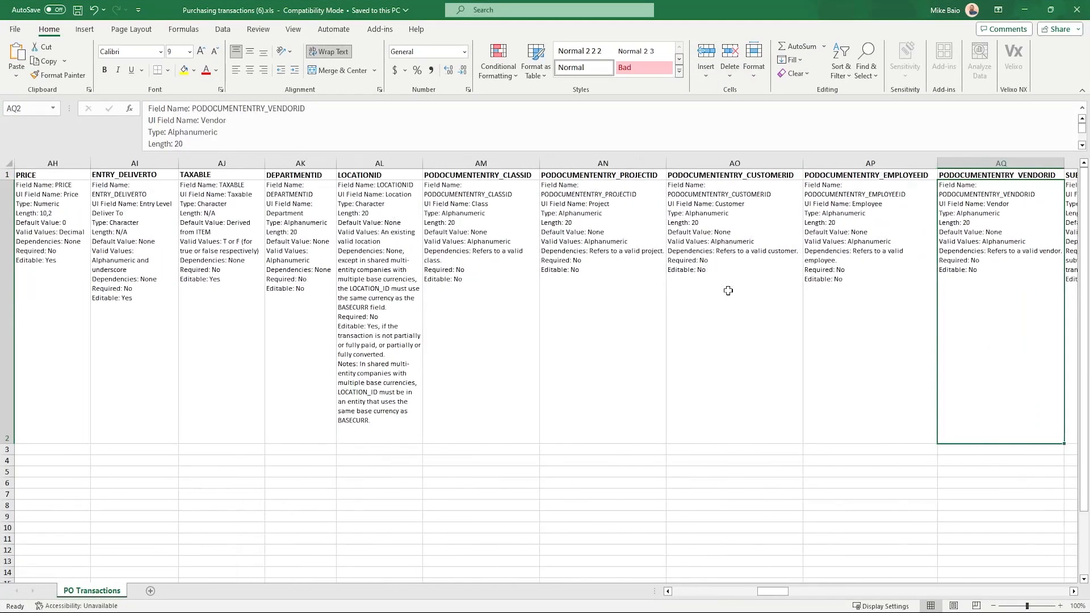
# Step: Examine the row 2 descriptions of the PODOCUMENTENTRY dimension fields and the neighbouring subtotal fields up to SUBLOCATIONID
pyautogui.press('Left')
pyautogui.press('Left')
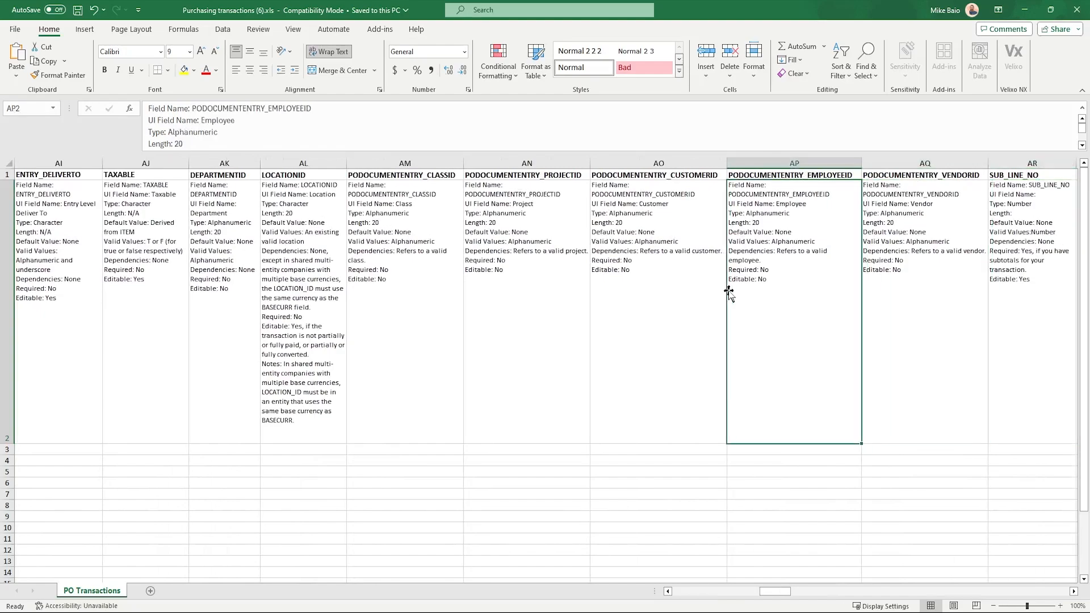
pyautogui.press('Right')
pyautogui.press('Right')
pyautogui.press('Right')
pyautogui.press('Right')
pyautogui.press('Right')
pyautogui.press('Right')
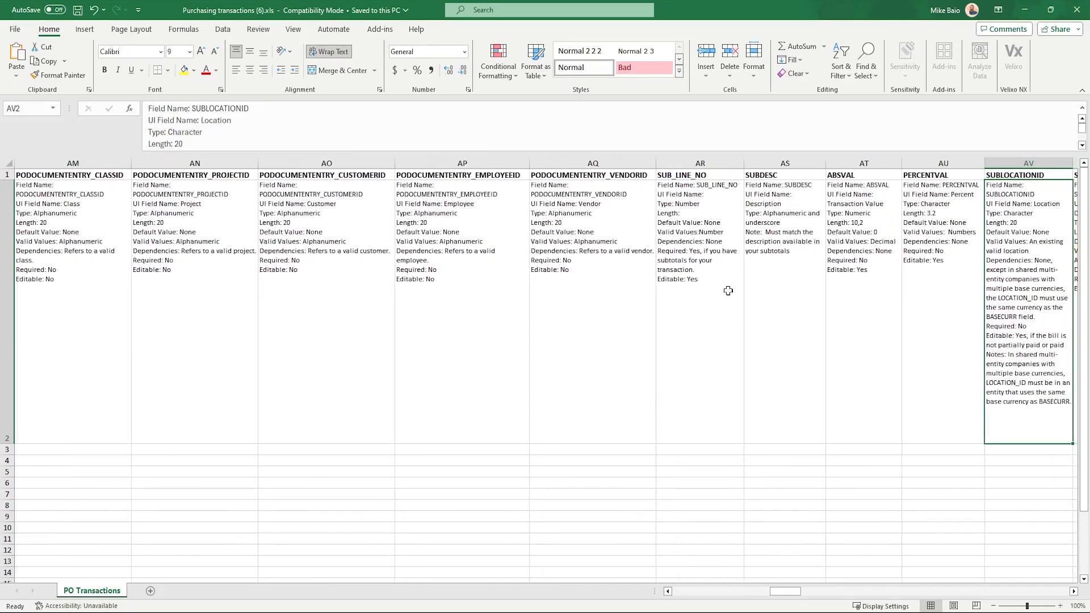
pyautogui.press('Left')
pyautogui.press('Left')
pyautogui.press('Left')
pyautogui.press('Left')
pyautogui.press('Left')
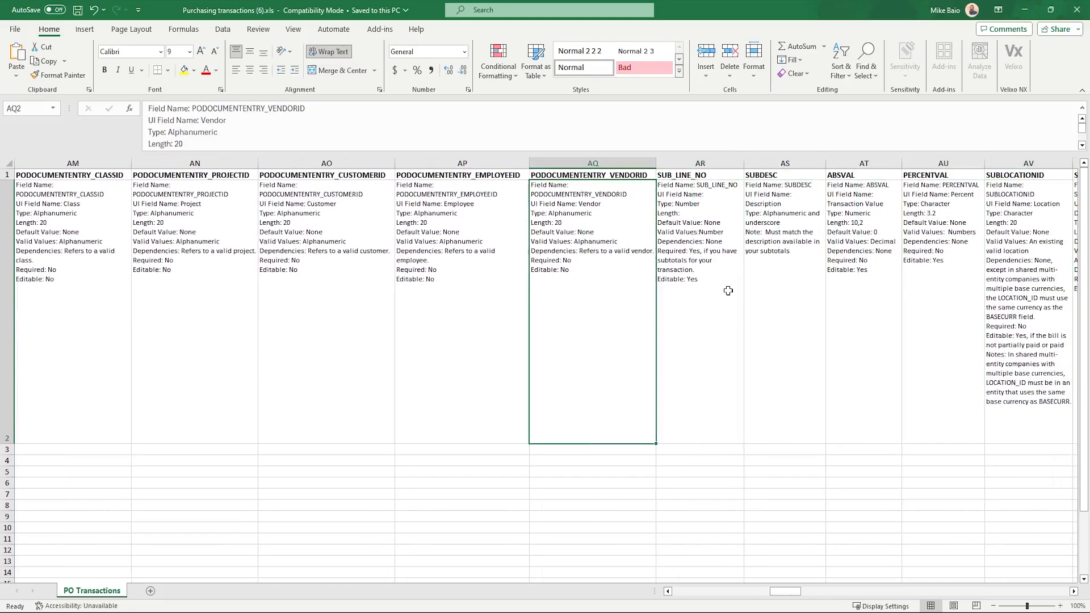
pyautogui.press('Left')
pyautogui.press('Left')
pyautogui.press('Left')
pyautogui.press('Left')
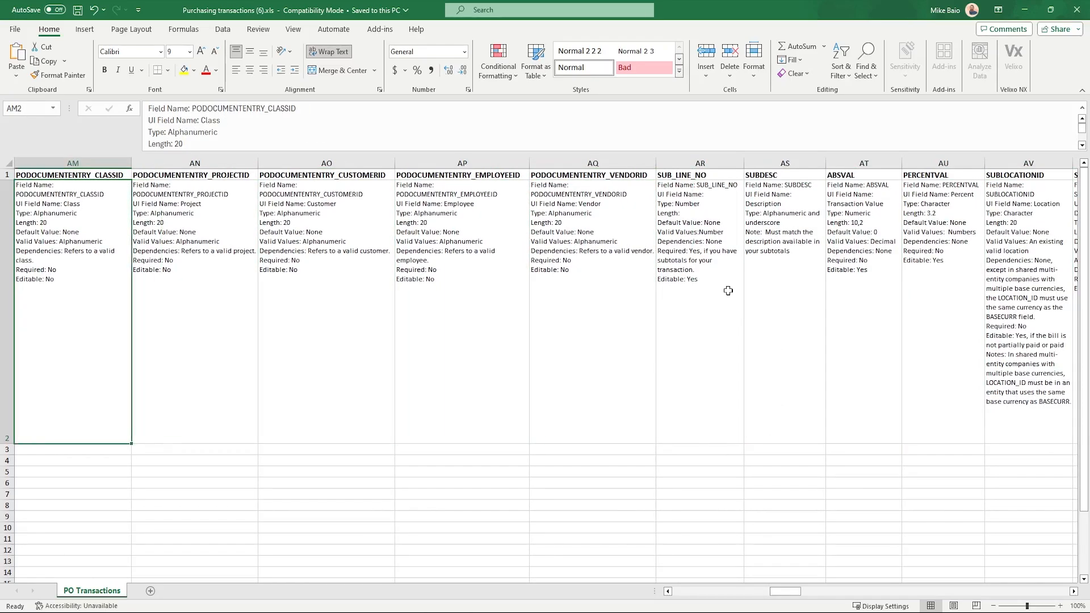
pyautogui.press('Right')
pyautogui.press('Right')
pyautogui.press('Right')
pyautogui.press('Right')
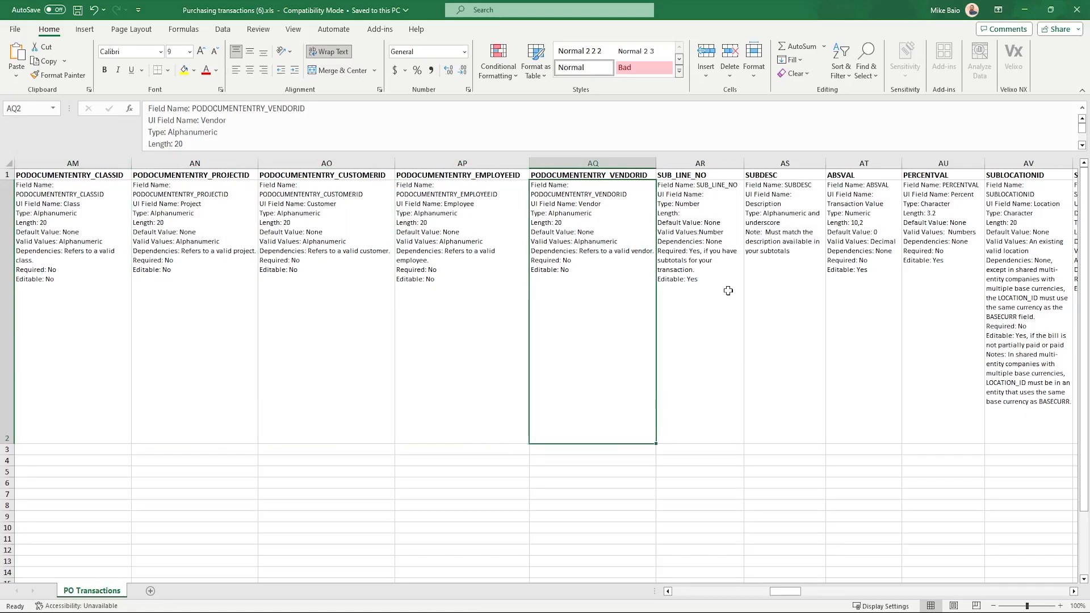
pyautogui.press('Left')
pyautogui.press('Left')
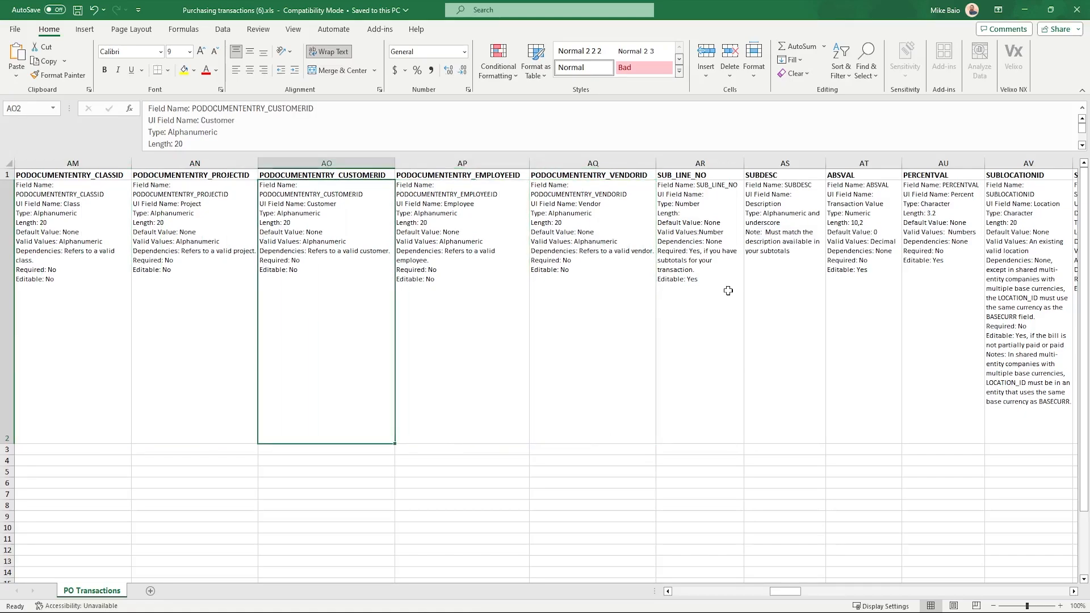
pyautogui.press('Left')
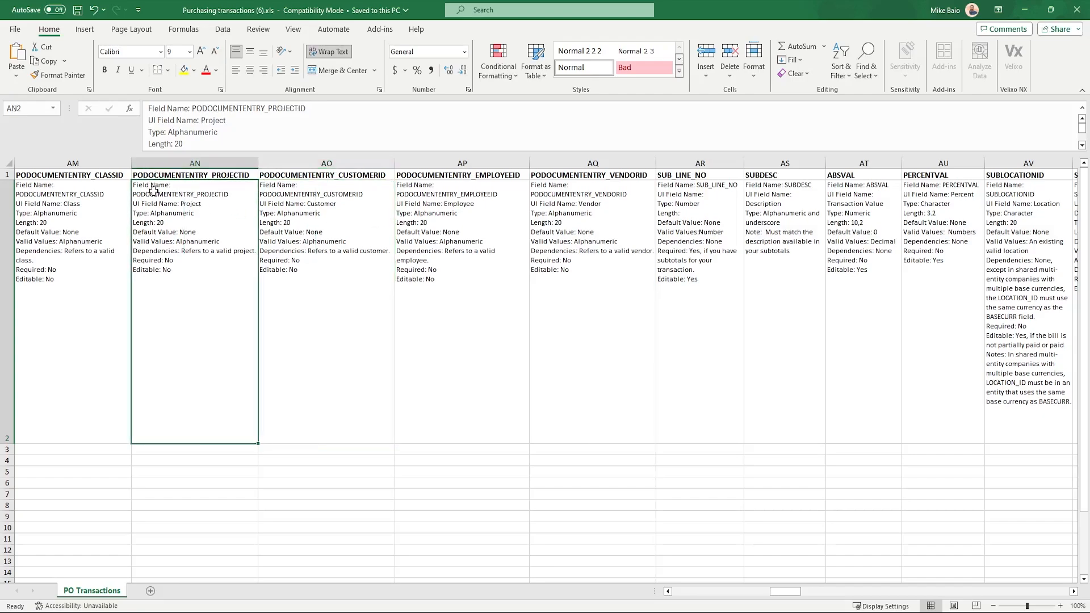
# Step: Compare the PODOCUMENTENTRY header names in row 1 for class, project, customer, employee and vendor
pyautogui.click(198, 173)
pyautogui.click(288, 176)
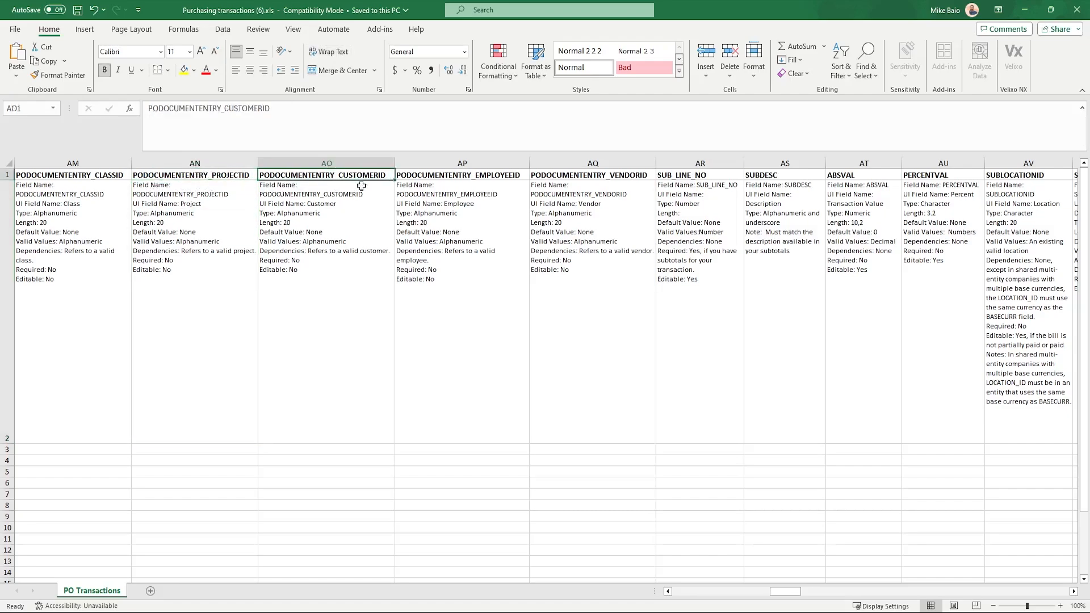
pyautogui.click(403, 176)
pyautogui.click(335, 177)
pyautogui.click(229, 178)
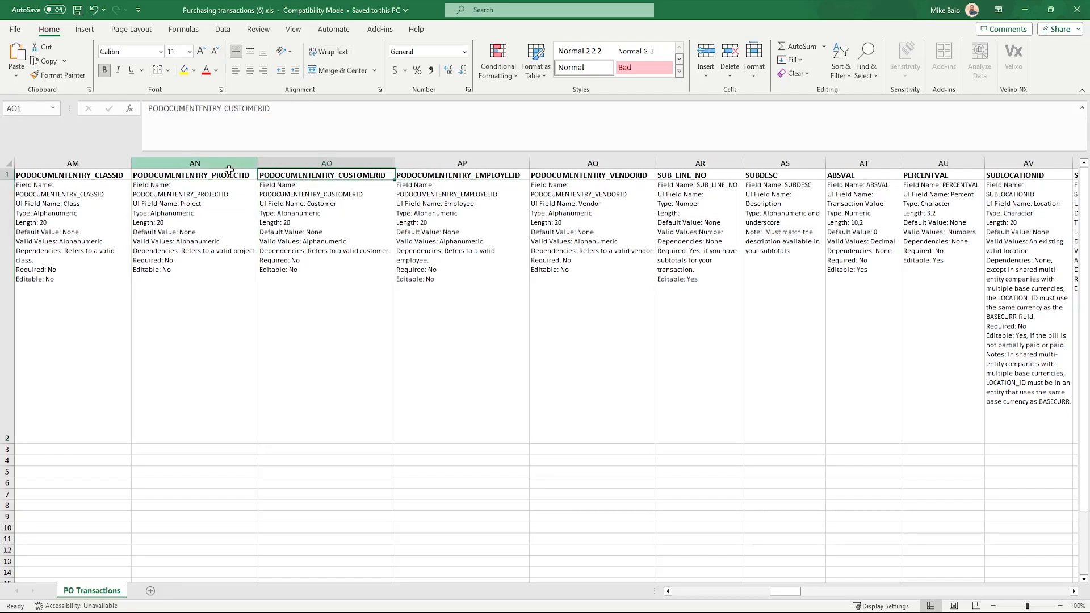
pyautogui.click(127, 176)
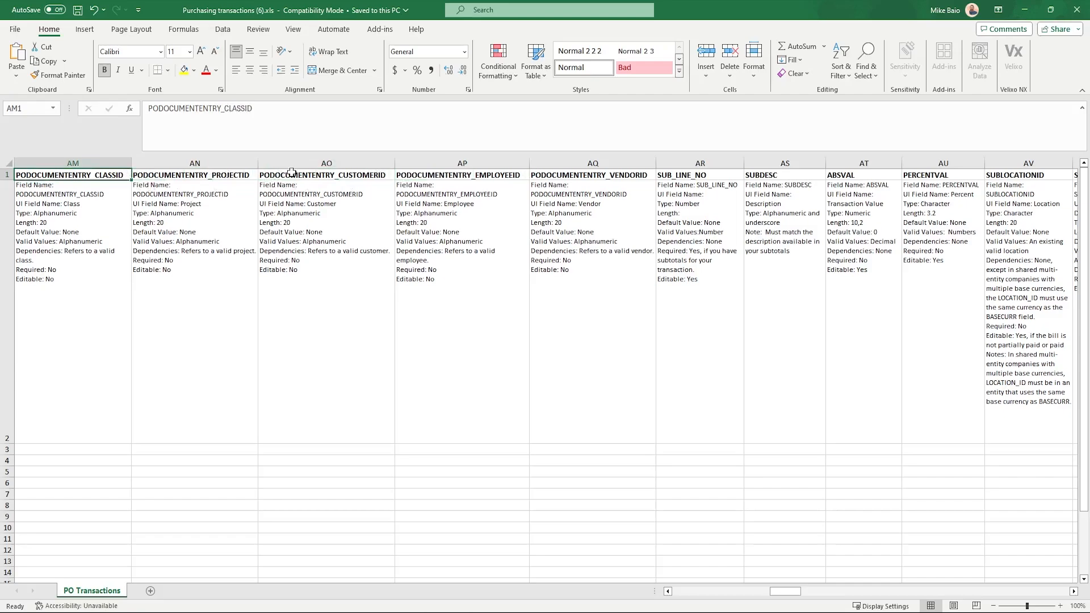
pyautogui.click(293, 174)
pyautogui.click(463, 173)
pyautogui.click(567, 178)
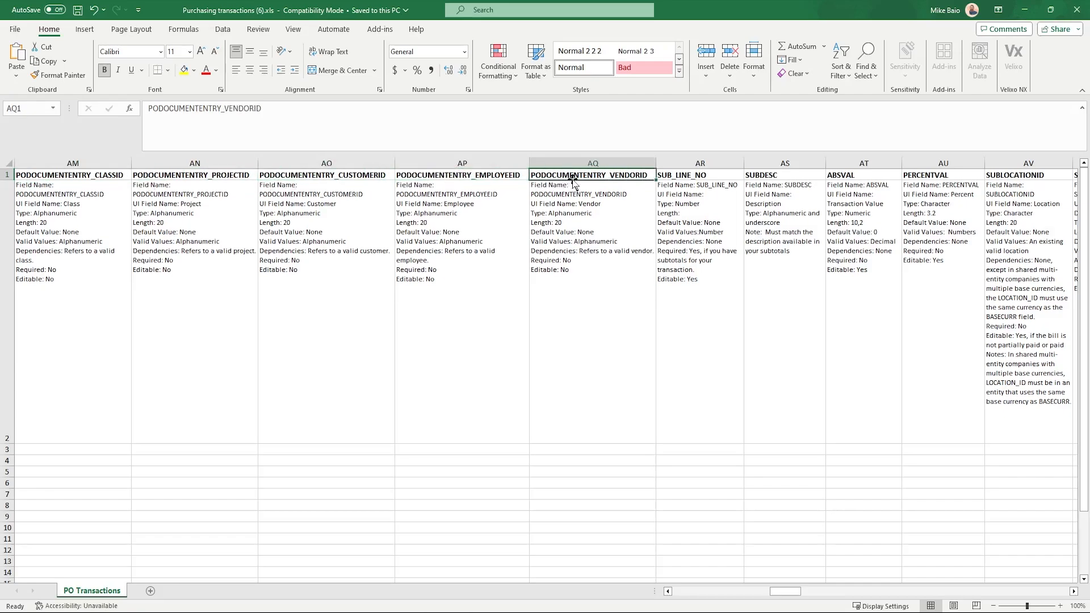
pyautogui.click(213, 178)
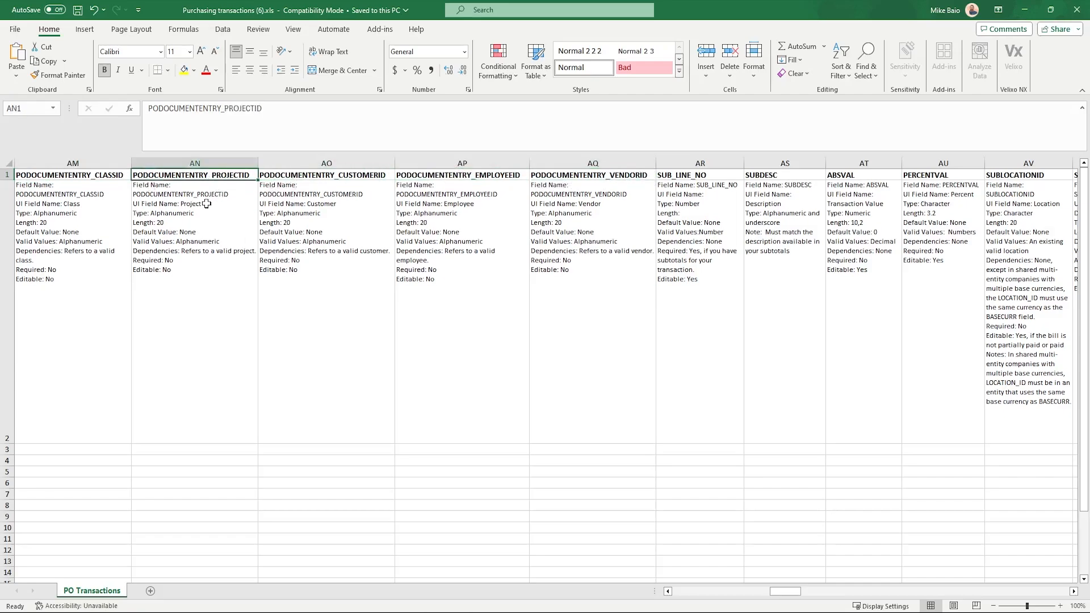
pyautogui.click(274, 178)
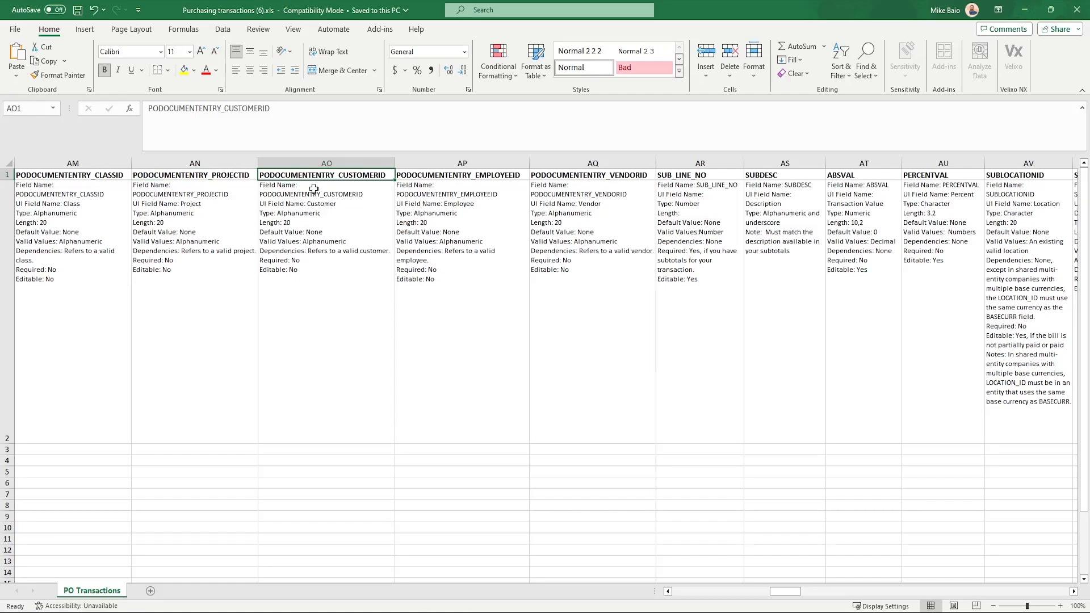
pyautogui.click(207, 176)
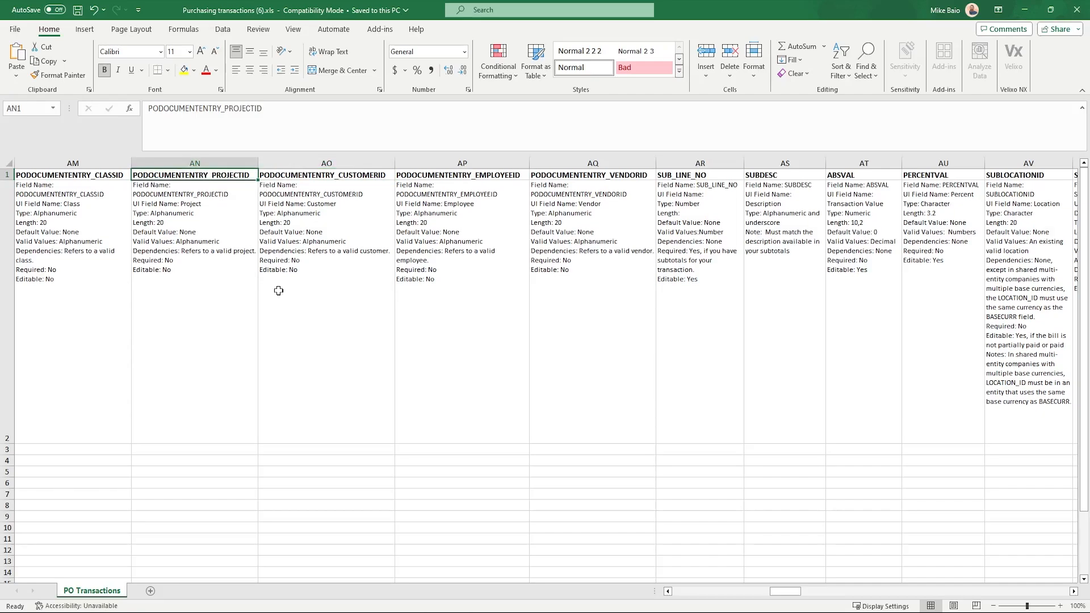
# Step: Examine the remaining template headers in row 1, from PODOCUMENTENTRY_PROJECTID to past the last column, PODOCUMENTSUBTOTALS_ITEMID
pyautogui.press('Right')
pyautogui.press('Right')
pyautogui.press('Right')
pyautogui.press('Right')
pyautogui.press('Right')
pyautogui.press('Right')
pyautogui.press('Right')
pyautogui.press('Right')
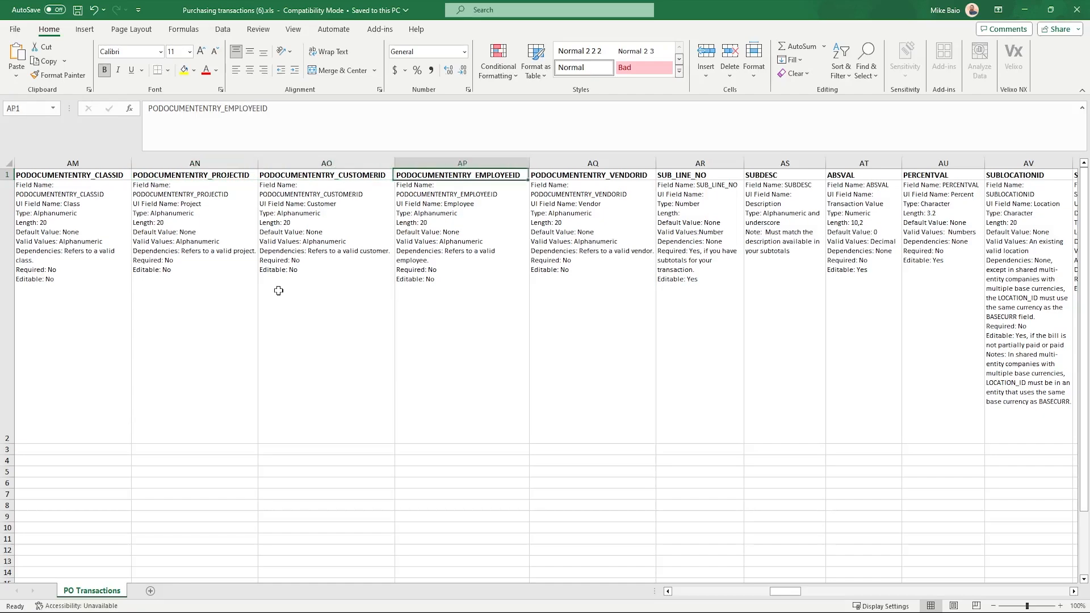
pyautogui.press('Right')
pyautogui.press('Right')
pyautogui.press('Right')
pyautogui.press('Right')
pyautogui.press('Right')
pyautogui.press('Right')
pyautogui.press('Right')
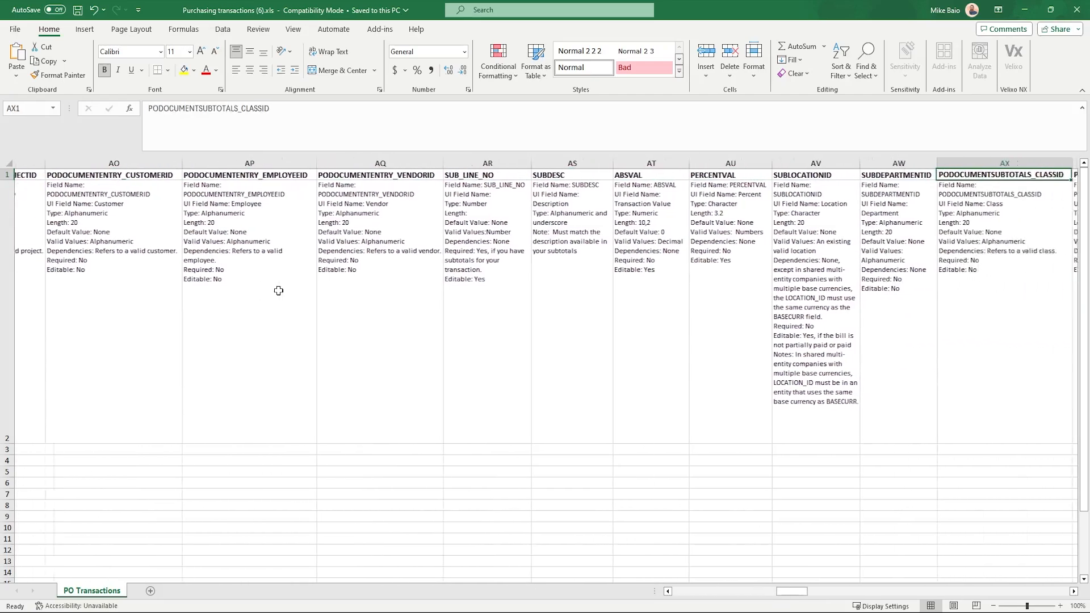
pyautogui.press('Right')
pyautogui.press('Right')
pyautogui.press('Right')
pyautogui.press('Right')
pyautogui.press('Right')
pyautogui.press('Right')
pyautogui.press('Right')
pyautogui.press('Right')
pyautogui.press('Right')
pyautogui.press('Right')
pyautogui.press('Right')
pyautogui.press('Right')
pyautogui.press('Right')
pyautogui.press('Right')
pyautogui.press('Right')
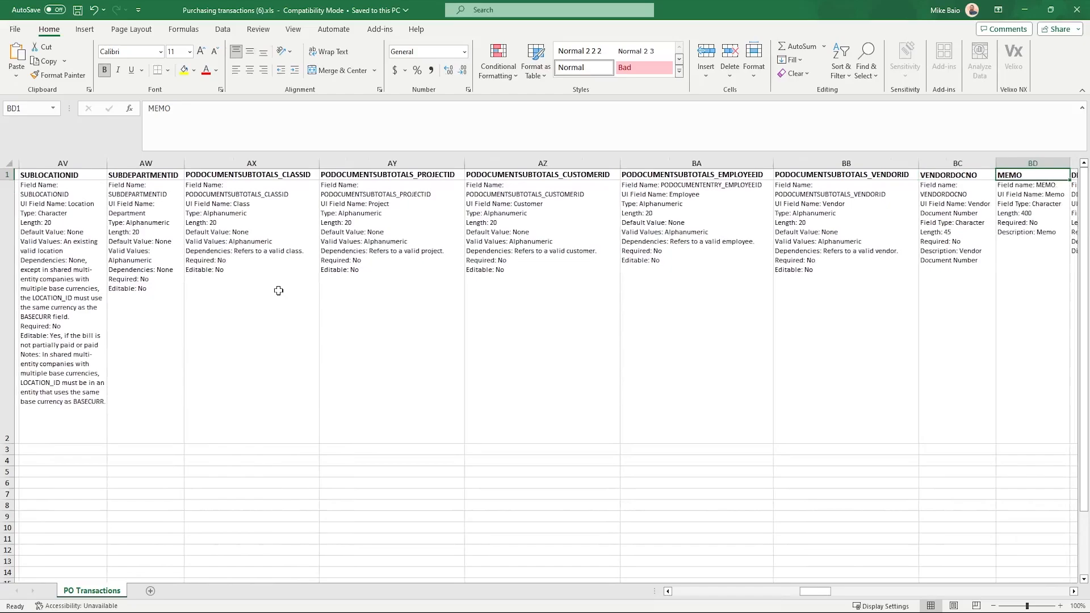
pyautogui.press('Right')
pyautogui.press('Right')
pyautogui.press('Right')
pyautogui.press('Right')
pyautogui.press('Right')
pyautogui.press('Right')
pyautogui.press('Right')
pyautogui.press('Right')
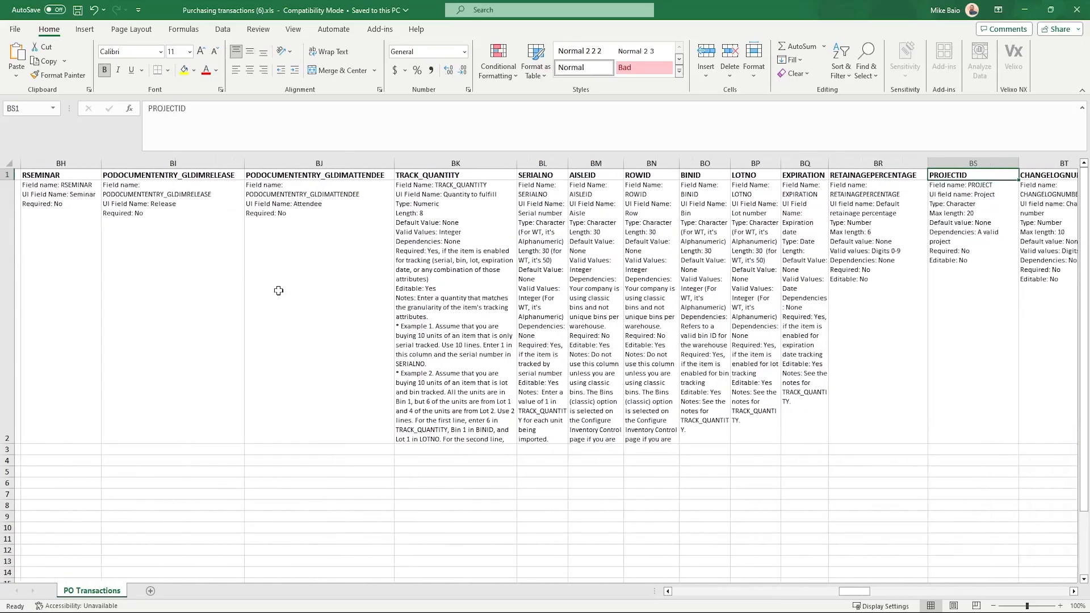
pyautogui.press('Right')
pyautogui.press('Right')
pyautogui.press('Right')
pyautogui.press('Right')
pyautogui.press('Right')
pyautogui.press('Right')
pyautogui.press('Right')
pyautogui.press('Right')
pyautogui.press('Right')
pyautogui.press('Right')
pyautogui.press('Right')
pyautogui.press('Right')
pyautogui.press('Right')
pyautogui.press('Right')
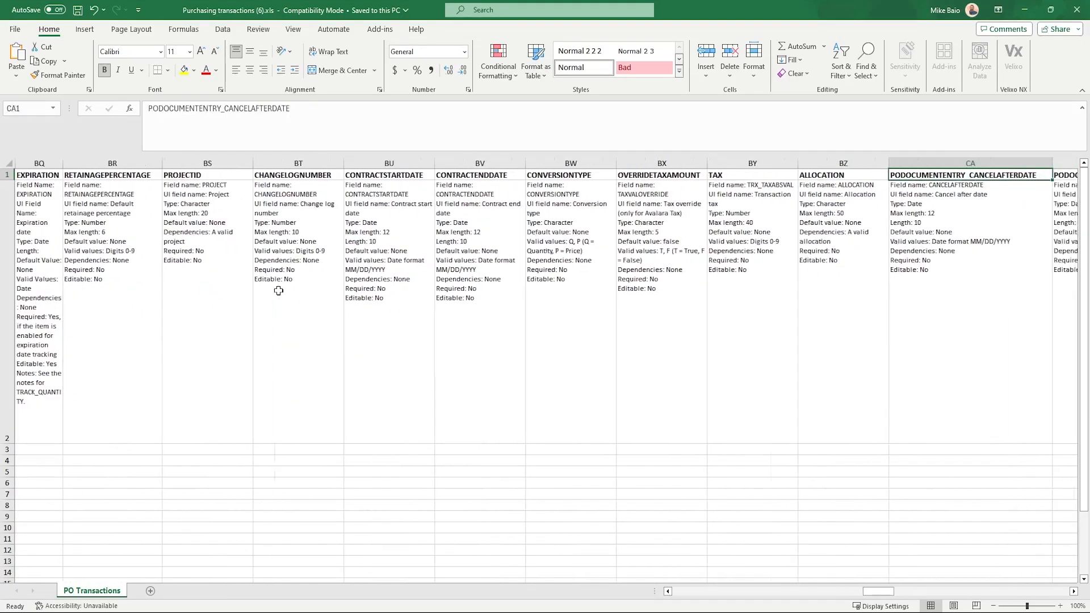
pyautogui.press('Right')
pyautogui.press('Right')
pyautogui.press('Right')
pyautogui.press('Right')
pyautogui.press('Right')
pyautogui.press('Right')
pyautogui.press('Right')
pyautogui.press('Right')
pyautogui.press('Right')
pyautogui.press('Right')
pyautogui.press('Right')
pyautogui.press('Right')
pyautogui.press('Right')
pyautogui.press('Right')
pyautogui.press('Right')
pyautogui.press('Right')
pyautogui.press('Right')
pyautogui.press('Right')
pyautogui.press('Right')
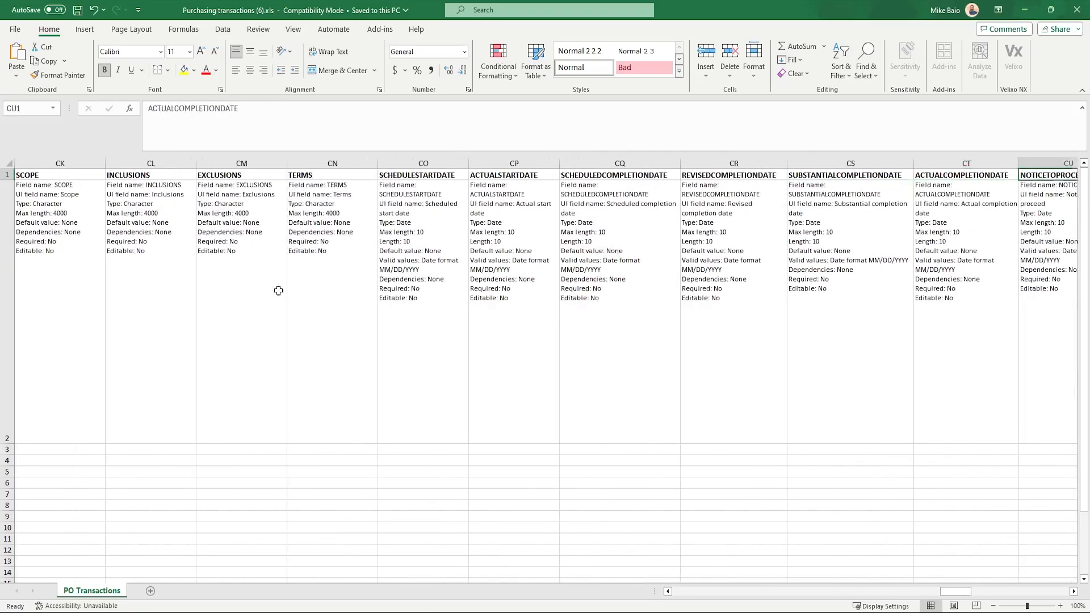
pyautogui.press('Right')
pyautogui.press('Right')
pyautogui.press('Right')
pyautogui.press('Right')
pyautogui.press('Right')
pyautogui.press('Right')
pyautogui.press('Right')
pyautogui.press('Right')
pyautogui.press('Right')
pyautogui.press('Right')
pyautogui.press('Right')
pyautogui.press('Right')
pyautogui.press('Right')
pyautogui.press('Right')
pyautogui.press('Right')
pyautogui.press('Right')
pyautogui.press('Right')
pyautogui.press('Right')
pyautogui.press('Right')
pyautogui.press('Right')
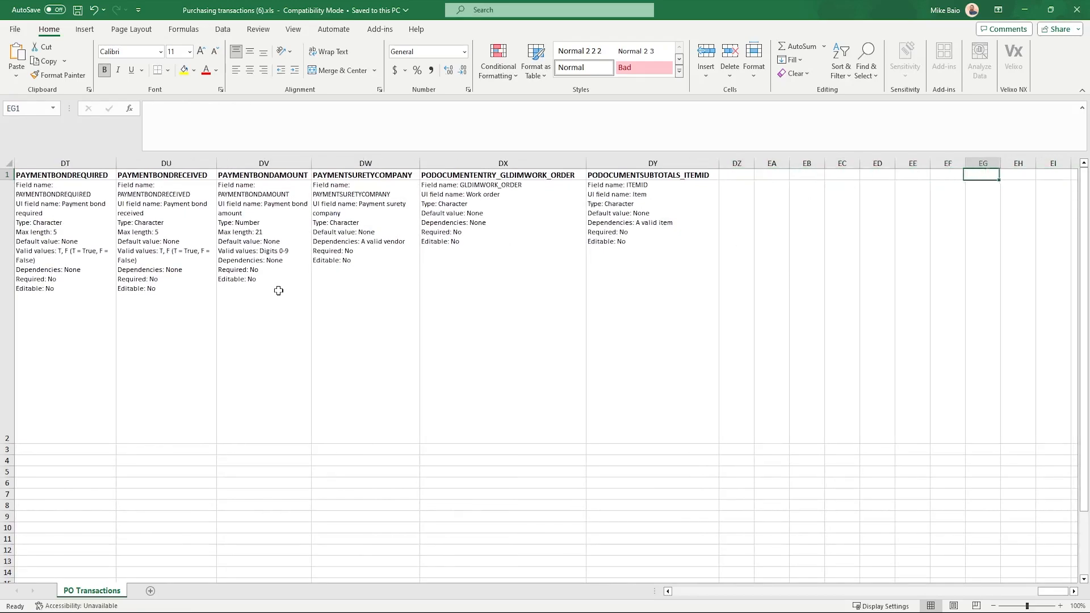
pyautogui.press('Right')
pyautogui.press('Right')
pyautogui.press('Right')
pyautogui.press('Right')
pyautogui.press('Right')
pyautogui.press('Right')
pyautogui.press('Right')
pyautogui.press('Right')
pyautogui.press('Right')
pyautogui.press('Right')
pyautogui.press('Right')
pyautogui.press('Right')
pyautogui.press('Right')
pyautogui.press('Right')
pyautogui.press('Right')
pyautogui.press('Right')
pyautogui.press('Right')
pyautogui.press('Right')
pyautogui.press('Right')
pyautogui.press('Right')
pyautogui.press('Right')
pyautogui.press('Right')
pyautogui.press('Right')
pyautogui.press('Right')
pyautogui.press('Right')
pyautogui.press('Right')
pyautogui.press('Right')
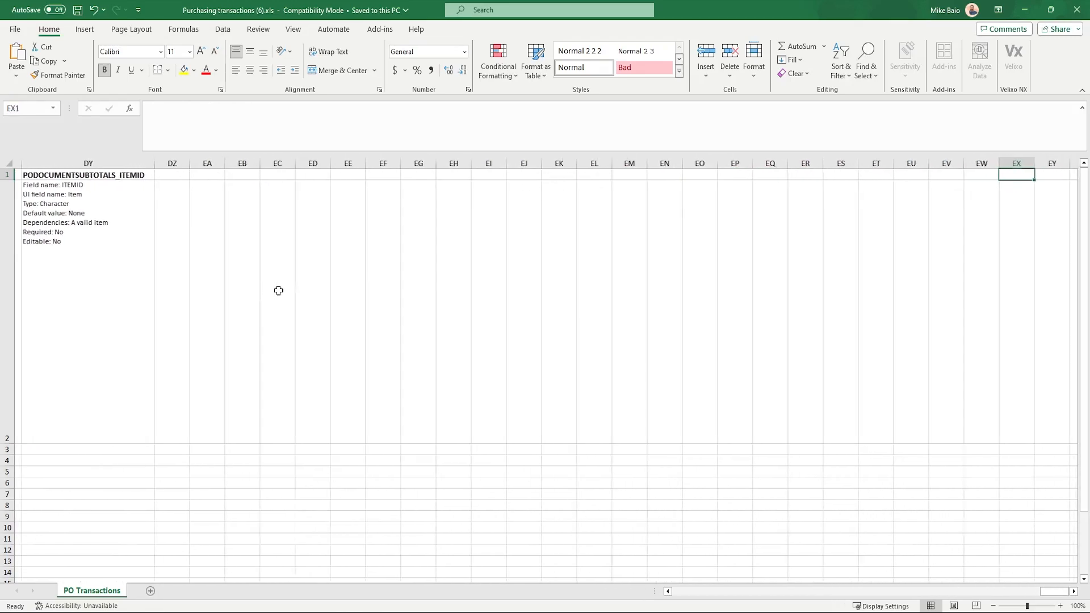
pyautogui.press('Right')
pyautogui.press('Right')
pyautogui.press('Right')
pyautogui.press('Right')
pyautogui.press('Right')
pyautogui.press('Right')
pyautogui.press('Right')
pyautogui.press('Right')
pyautogui.press('Right')
pyautogui.press('Right')
pyautogui.press('Right')
pyautogui.press('Right')
pyautogui.press('Right')
pyautogui.press('Right')
pyautogui.press('Right')
pyautogui.press('Right')
pyautogui.press('Right')
pyautogui.press('Right')
pyautogui.press('Right')
pyautogui.press('Right')
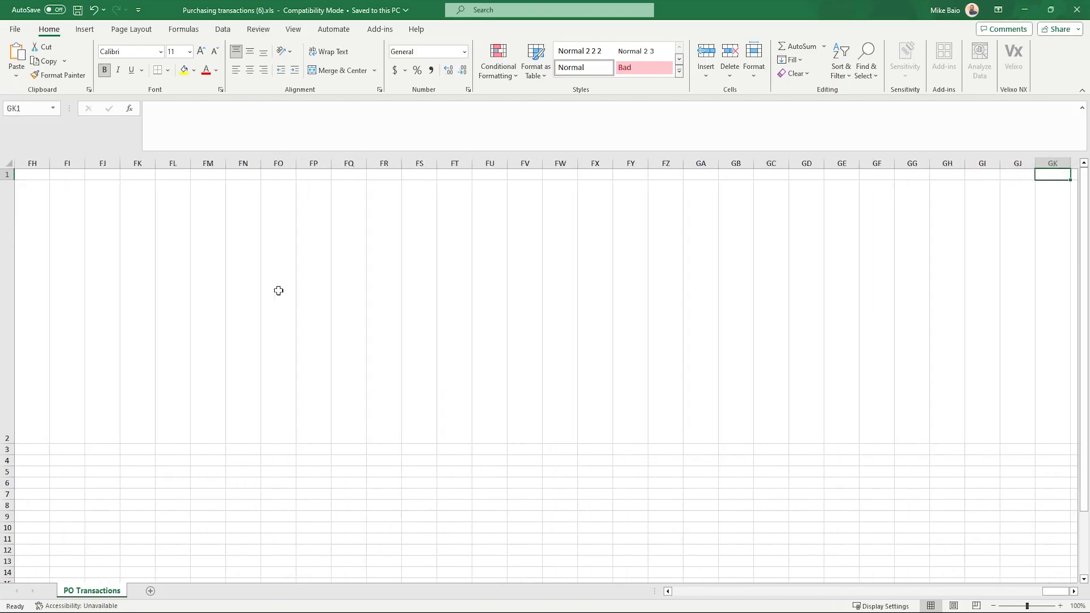
pyautogui.press('Left')
pyautogui.press('Left')
pyautogui.press('Left')
pyautogui.press('Left')
pyautogui.press('Left')
pyautogui.press('Left')
pyautogui.press('Left')
pyautogui.press('Left')
pyautogui.press('Left')
pyautogui.press('Left')
pyautogui.press('Left')
pyautogui.press('Left')
pyautogui.press('Left')
pyautogui.press('Left')
pyautogui.press('Left')
pyautogui.press('Left')
pyautogui.press('Left')
pyautogui.press('Left')
pyautogui.press('Left')
pyautogui.press('Left')
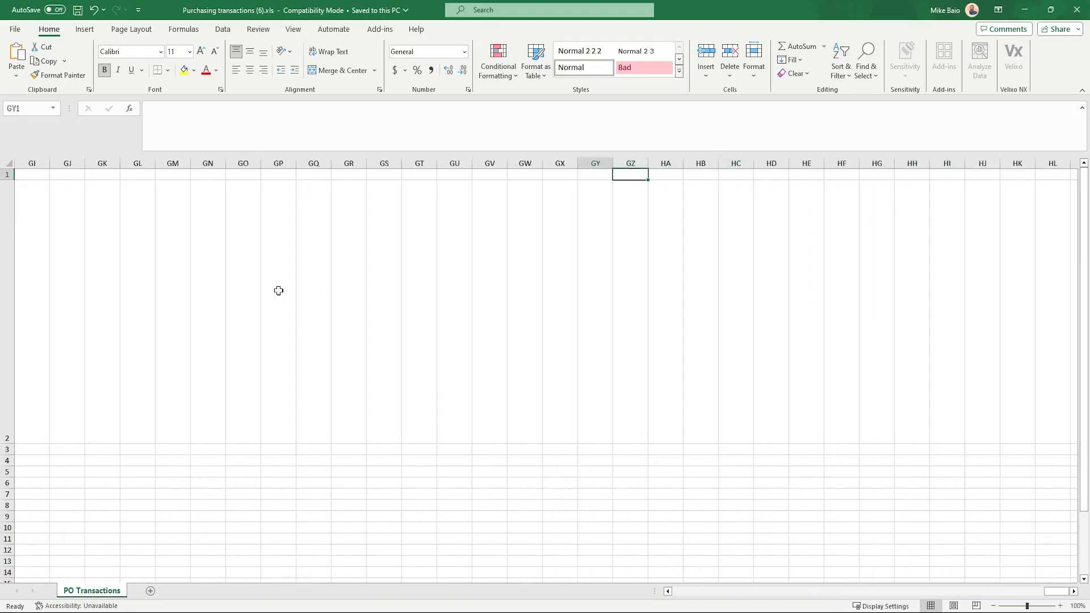
# Step: Examine the internal reference, approval and completion date headers in row 1, working back from the end of the template to SUBSTANTIALCOMPLETIONDATE
pyautogui.press('Left')
pyautogui.press('Left')
pyautogui.press('Left')
pyautogui.press('Left')
pyautogui.press('Left')
pyautogui.press('Left')
pyautogui.press('Left')
pyautogui.press('Left')
pyautogui.press('Left')
pyautogui.press('Left')
pyautogui.press('Left')
pyautogui.press('Left')
pyautogui.press('Left')
pyautogui.press('Left')
pyautogui.press('Left')
pyautogui.press('Left')
pyautogui.press('Left')
pyautogui.press('Left')
pyautogui.press('Left')
pyautogui.press('Left')
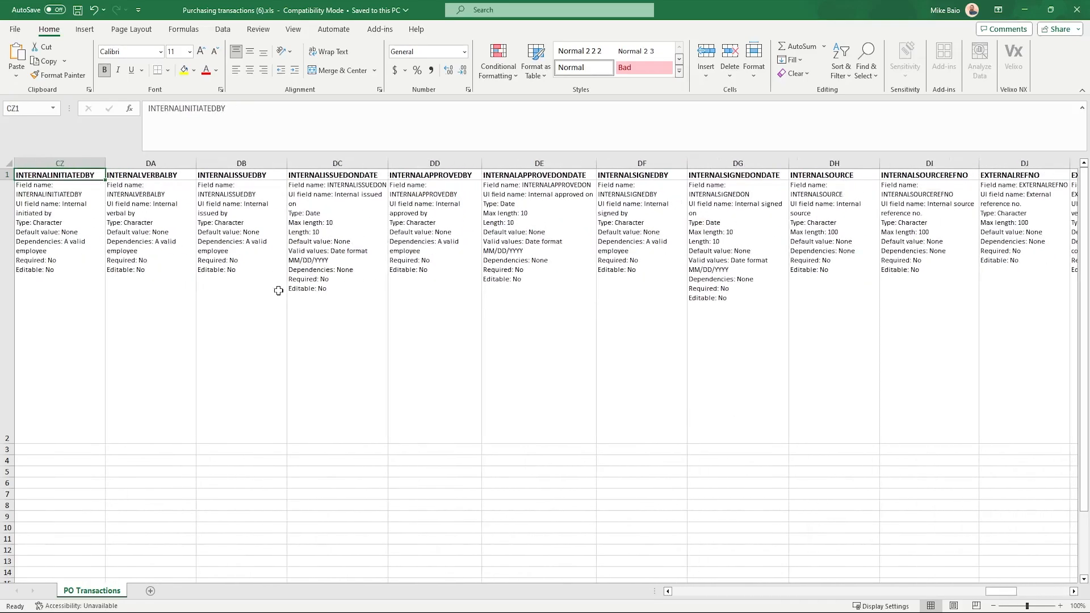
pyautogui.press('Right')
pyautogui.press('Right')
pyautogui.press('Right')
pyautogui.press('Right')
pyautogui.press('Right')
pyautogui.press('Right')
pyautogui.press('Right')
pyautogui.press('Right')
pyautogui.press('Left')
pyautogui.press('Left')
pyautogui.press('Left')
pyautogui.press('Left')
pyautogui.press('Left')
pyautogui.press('Left')
pyautogui.press('Left')
pyautogui.press('Left')
pyautogui.press('Left')
pyautogui.press('Left')
pyautogui.press('Left')
pyautogui.press('Left')
pyautogui.press('Left')
pyautogui.press('Left')
pyautogui.press('Left')
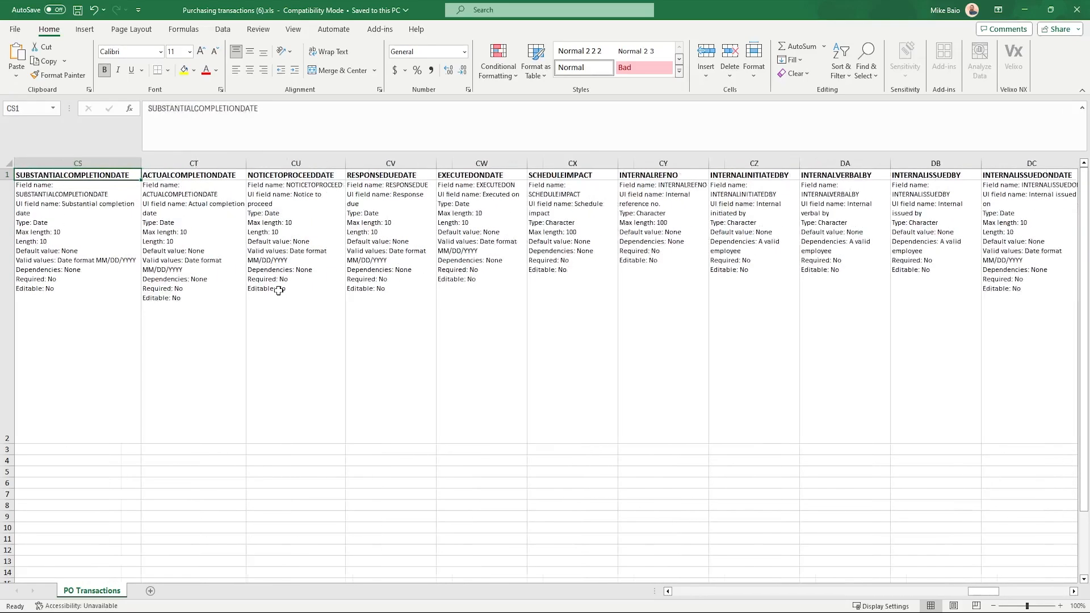
# Step: Examine the row 1 headers from SUBSTANTIALCOMPLETIONDATE back to PODOCUMENTENTRY_CANCELAFTERDATE
pyautogui.press('Left')
pyautogui.press('Left')
pyautogui.press('Left')
pyautogui.press('Left')
pyautogui.press('Left')
pyautogui.press('Left')
pyautogui.press('Left')
pyautogui.press('Left')
pyautogui.press('Left')
pyautogui.press('Left')
pyautogui.press('Left')
pyautogui.press('Left')
pyautogui.press('Left')
pyautogui.press('Left')
pyautogui.press('Left')
pyautogui.press('Left')
pyautogui.press('Left')
pyautogui.press('Left')
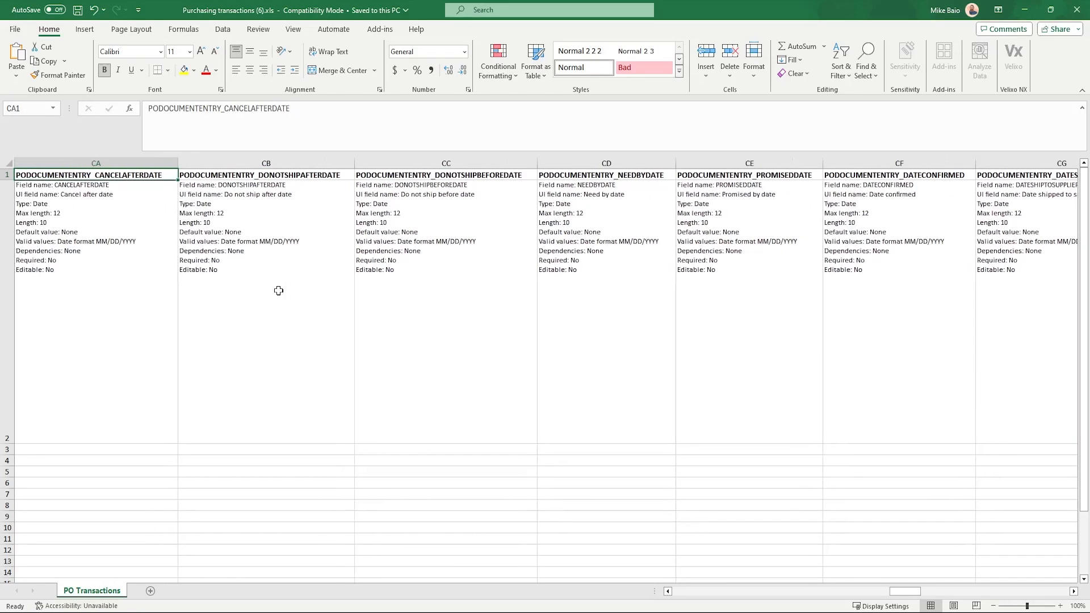
# Step: Examine the row 2 field descriptions from PODOCUMENTENTRY_DONOTSHIPBEFOREDATE back to CHANGELOGNUMBER
pyautogui.click(415, 228)
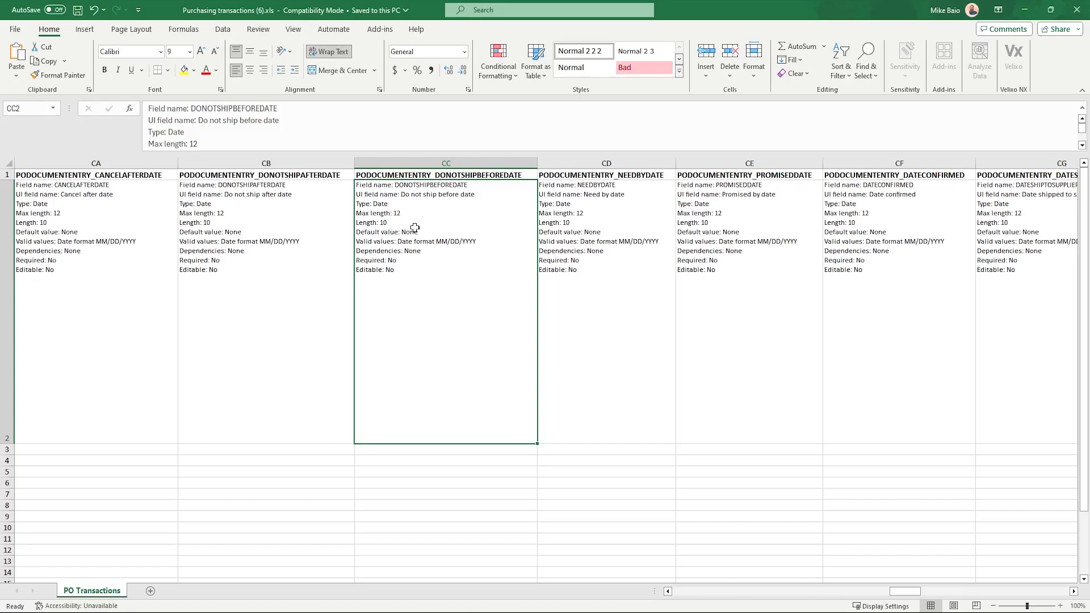
pyautogui.press('Left')
pyautogui.press('Left')
pyautogui.press('Left')
pyautogui.press('Left')
pyautogui.press('Left')
pyautogui.press('Left')
pyautogui.press('Left')
pyautogui.press('Left')
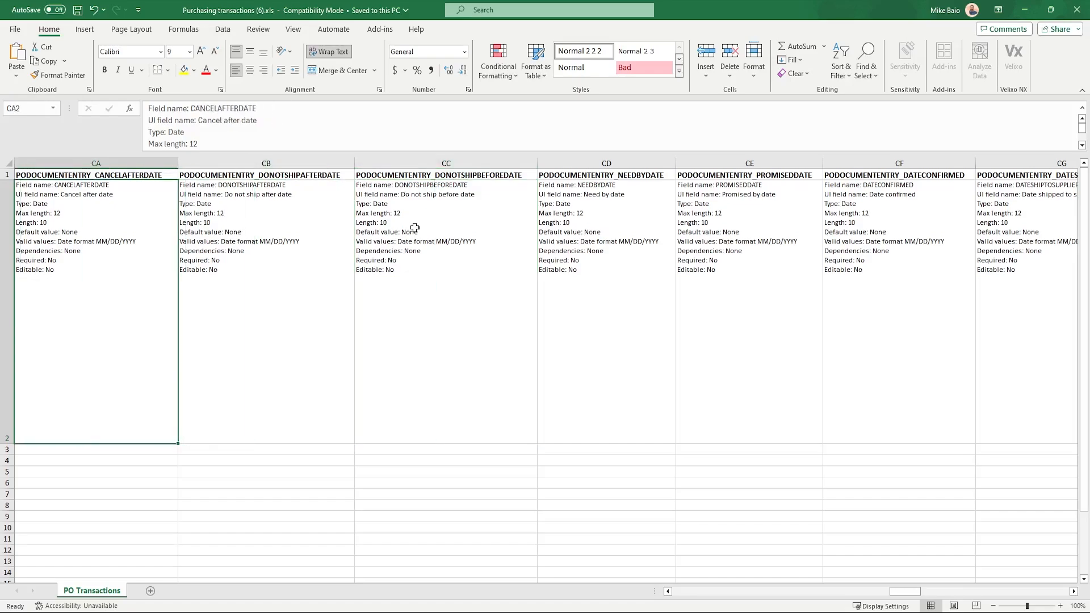
pyautogui.press('Left')
pyautogui.press('Left')
pyautogui.press('Left')
pyautogui.press('Left')
pyautogui.press('Left')
pyautogui.press('Left')
pyautogui.press('Left')
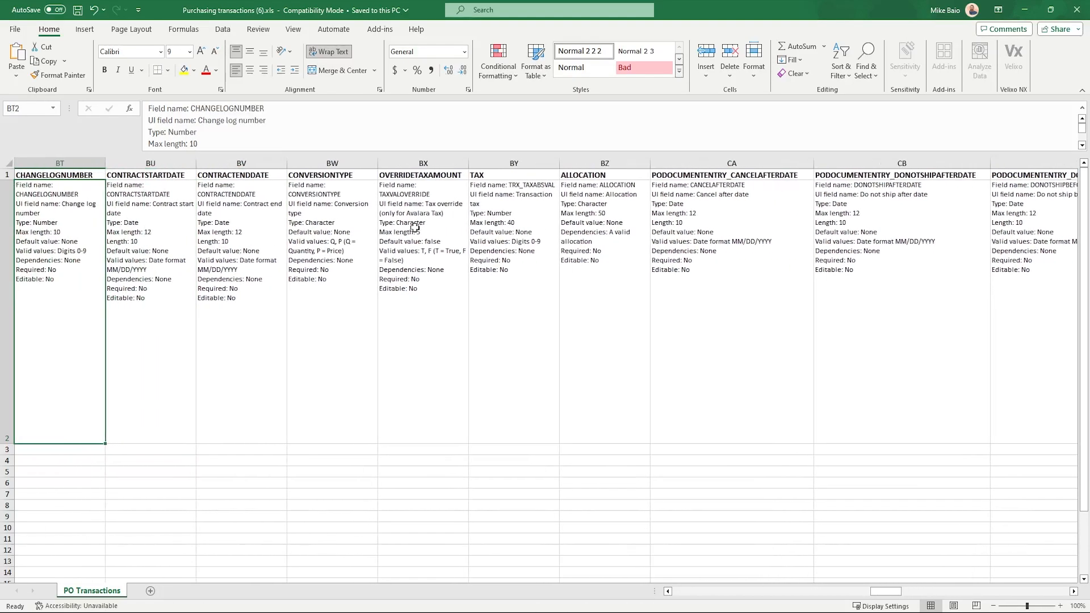
# Step: Examine the row 2 descriptions of the retainage, item tracking and billing fields, from CHANGELOGNUMBER back to FORM1099
pyautogui.press('Left')
pyautogui.press('Left')
pyautogui.press('Left')
pyautogui.press('Left')
pyautogui.press('Left')
pyautogui.press('Left')
pyautogui.press('Left')
pyautogui.press('Left')
pyautogui.press('Left')
pyautogui.press('Left')
pyautogui.press('Left')
pyautogui.press('Left')
pyautogui.press('Left')
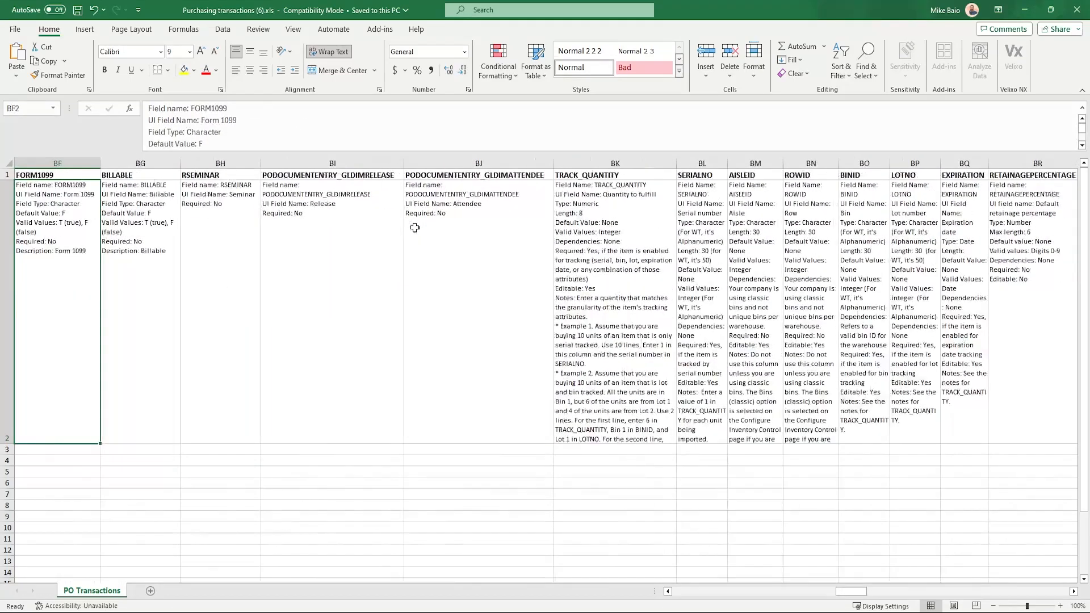
# Step: Examine the row 2 field descriptions from FORM1099 back to PODOCUMENTENTRY_CUSTOMERID
pyautogui.press('Left')
pyautogui.press('Left')
pyautogui.press('Left')
pyautogui.press('Left')
pyautogui.press('Left')
pyautogui.press('Left')
pyautogui.press('Left')
pyautogui.press('Left')
pyautogui.press('Left')
pyautogui.press('Left')
pyautogui.press('Left')
pyautogui.press('Left')
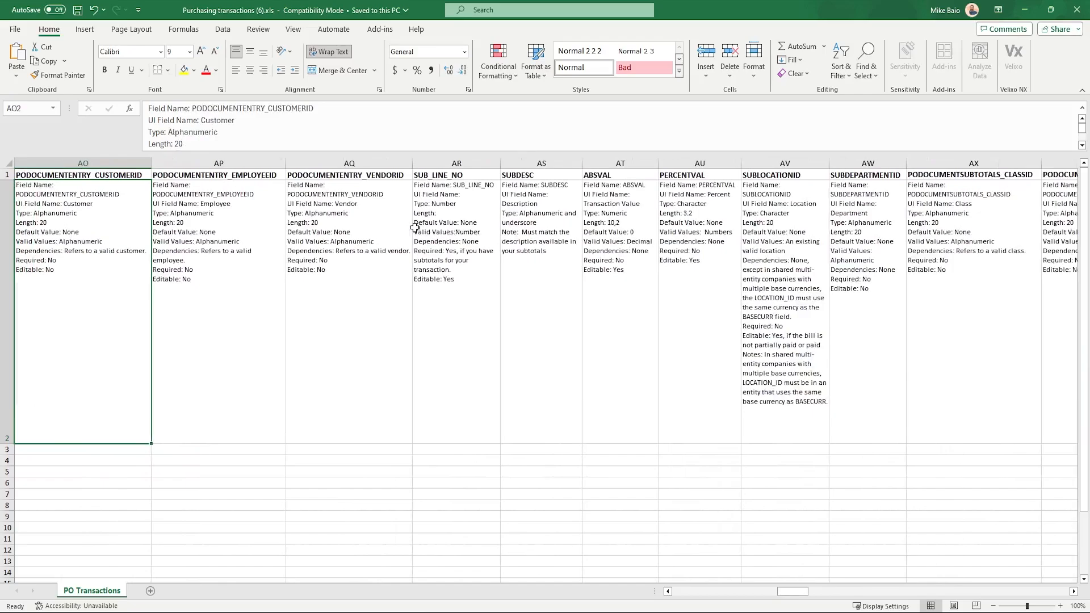
# Step: Examine the row 2 descriptions of the project, class, location, department and tax fields, from PODOCUMENTENTRY_CUSTOMERID back to PRICE
pyautogui.press('Left')
pyautogui.press('Left')
pyautogui.press('Left')
pyautogui.press('Left')
pyautogui.press('Left')
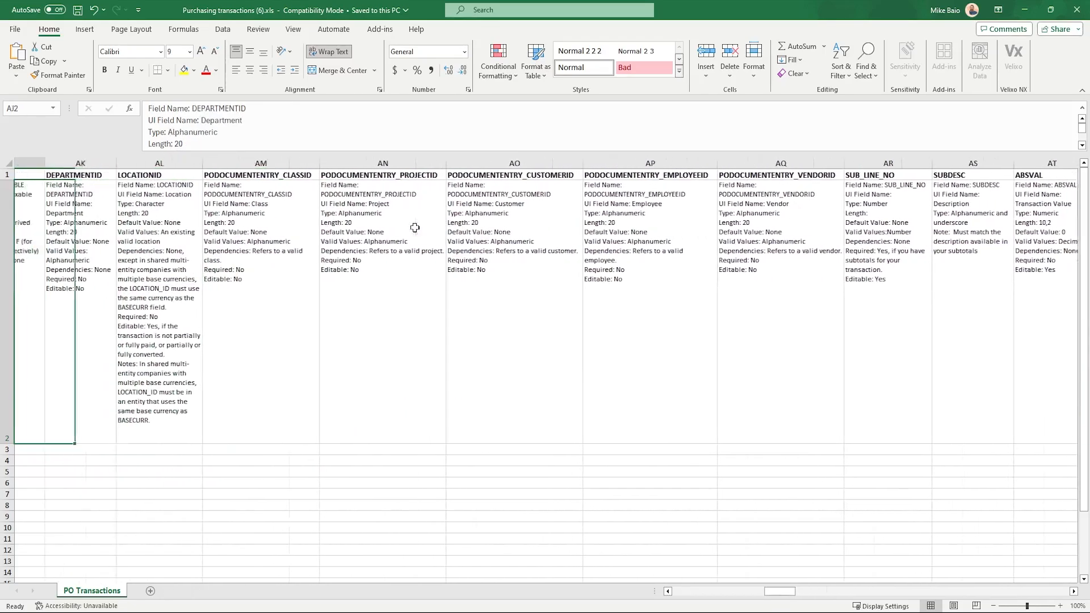
pyautogui.press('Left')
pyautogui.press('Left')
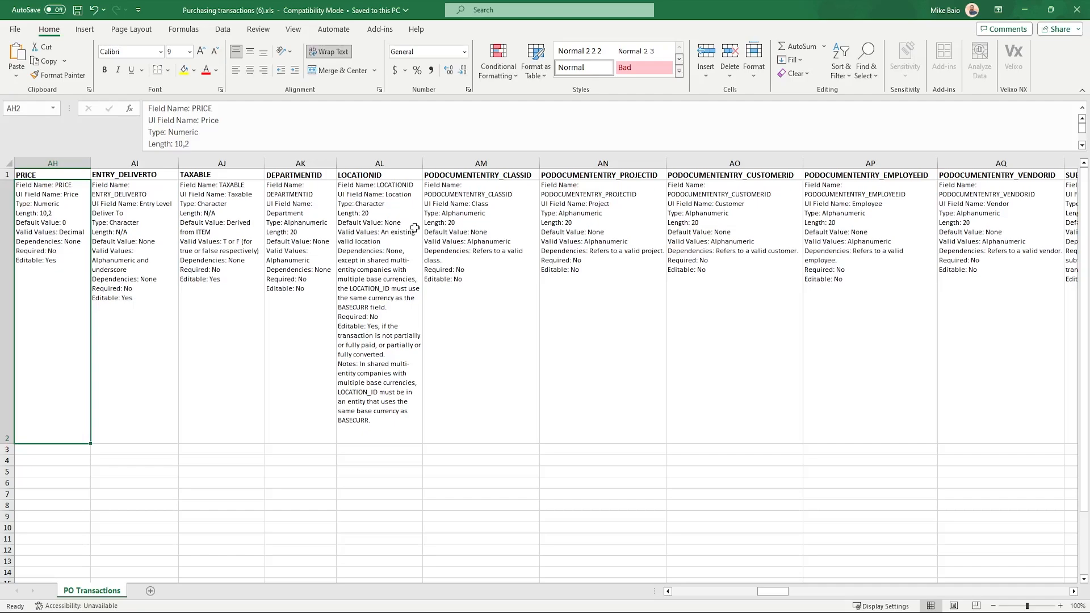
# Step: Insert two blank columns between the PODOCUMENTENTRY_PROJECTID and PODOCUMENTENTRY_CUSTOMERID columns
pyautogui.click(574, 173)
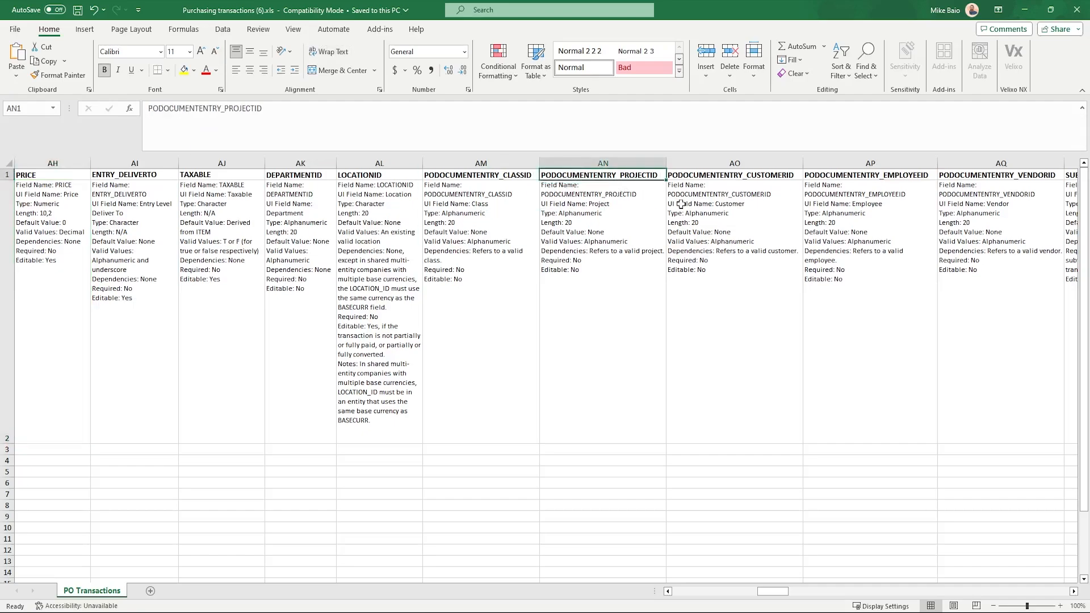
pyautogui.moveTo(713, 169); pyautogui.dragTo(815, 170)
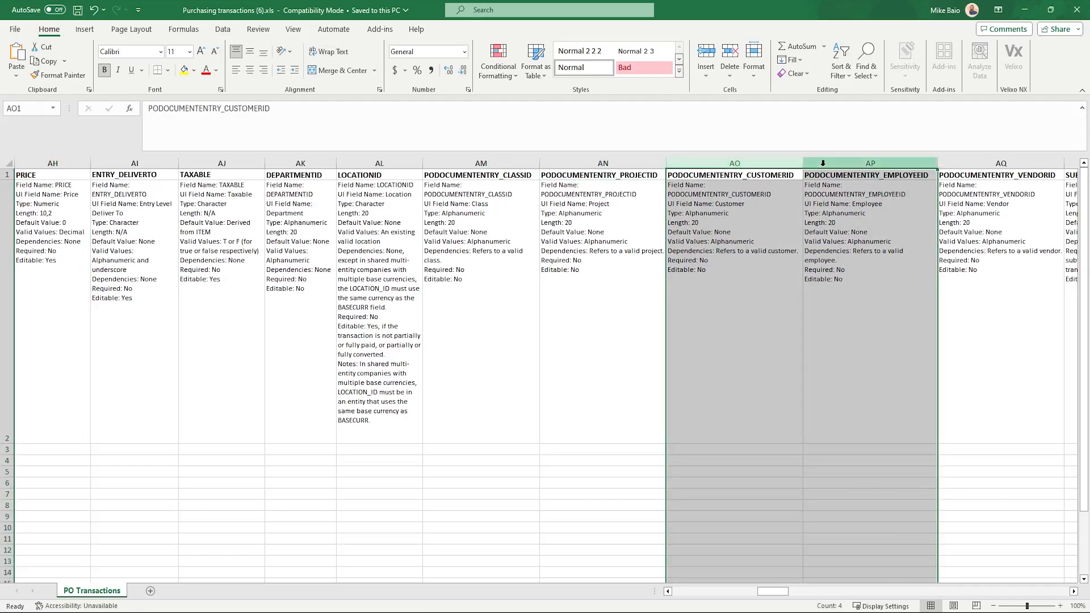
pyautogui.rightClick(822, 166)
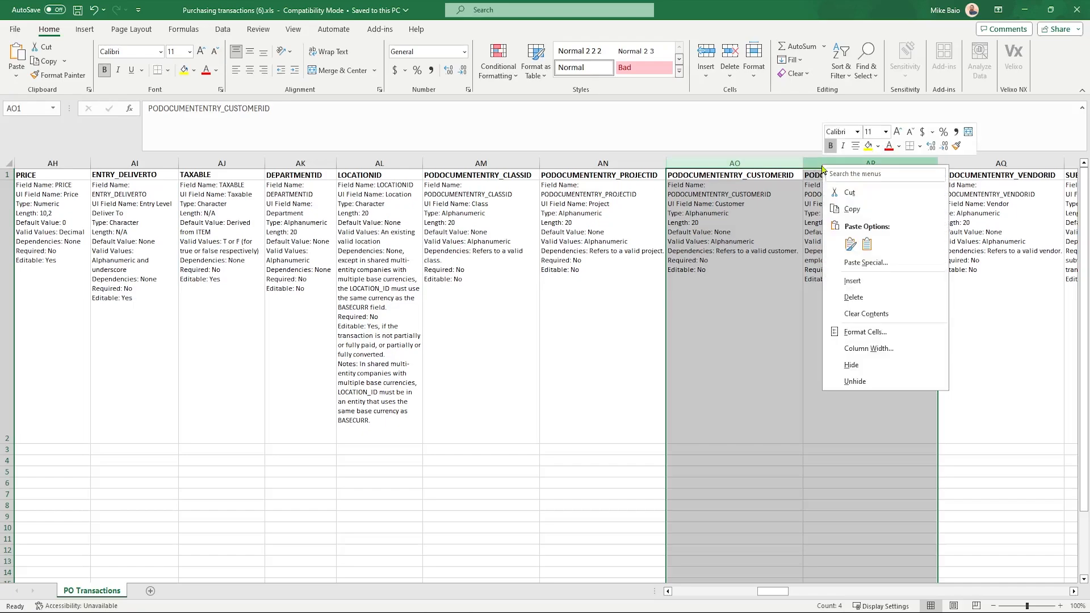
pyautogui.click(859, 283)
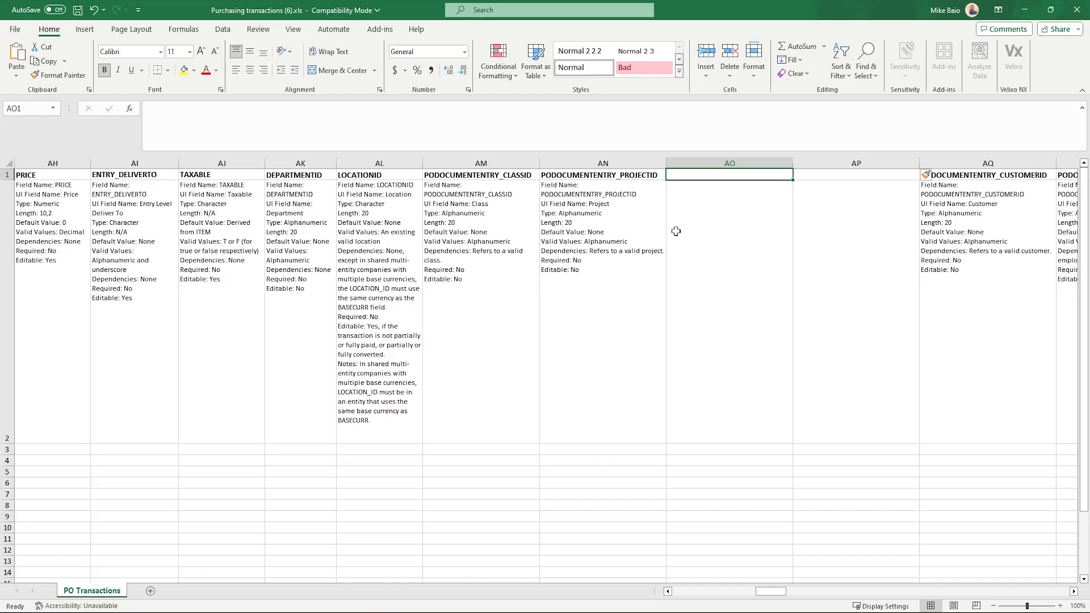
# Step: Copy the PODOCUMENTENTRY_PROJECTID header from AN1 into the blank header cells AO1 and AP1
pyautogui.click(606, 176)
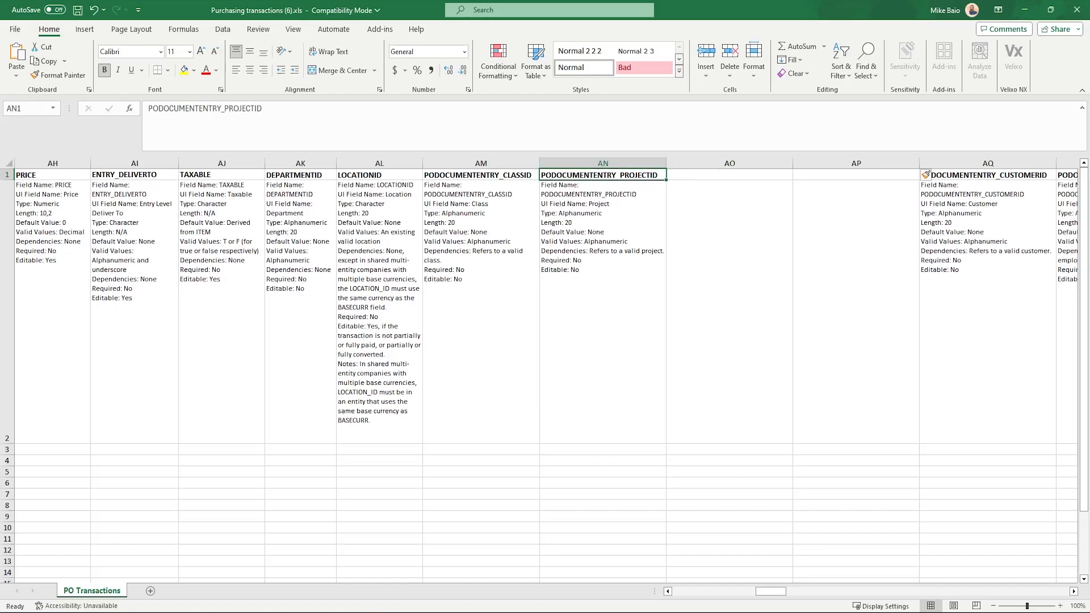
pyautogui.click(710, 175)
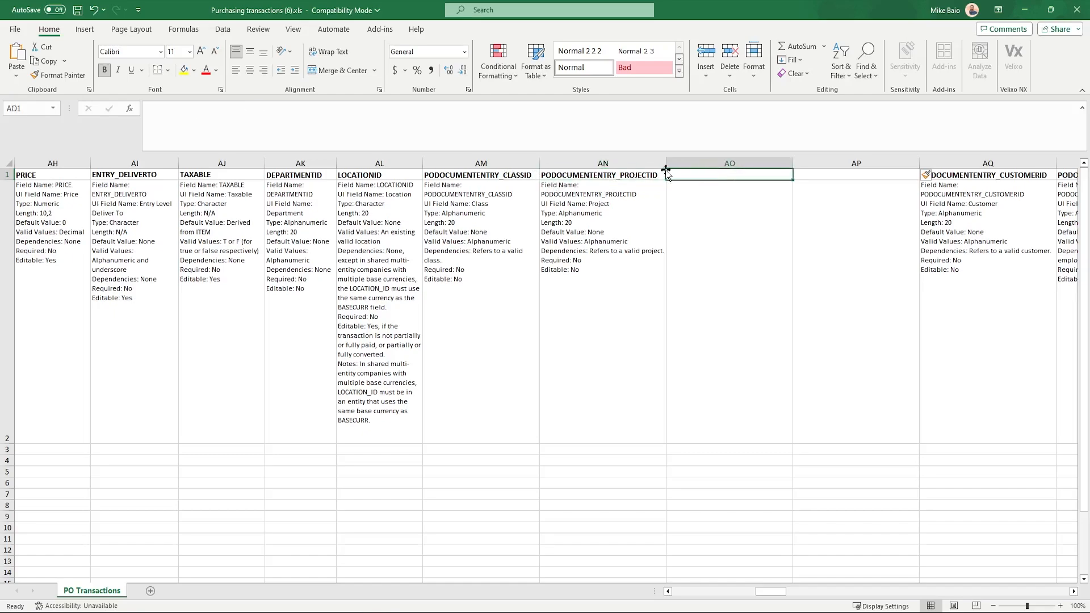
pyautogui.click(636, 175)
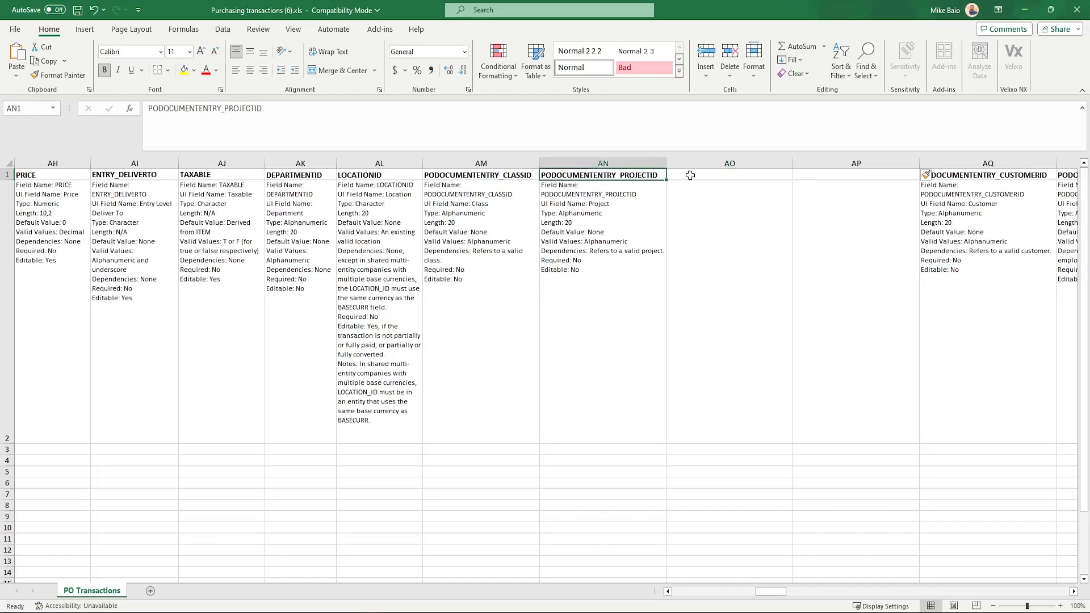
pyautogui.click(690, 175)
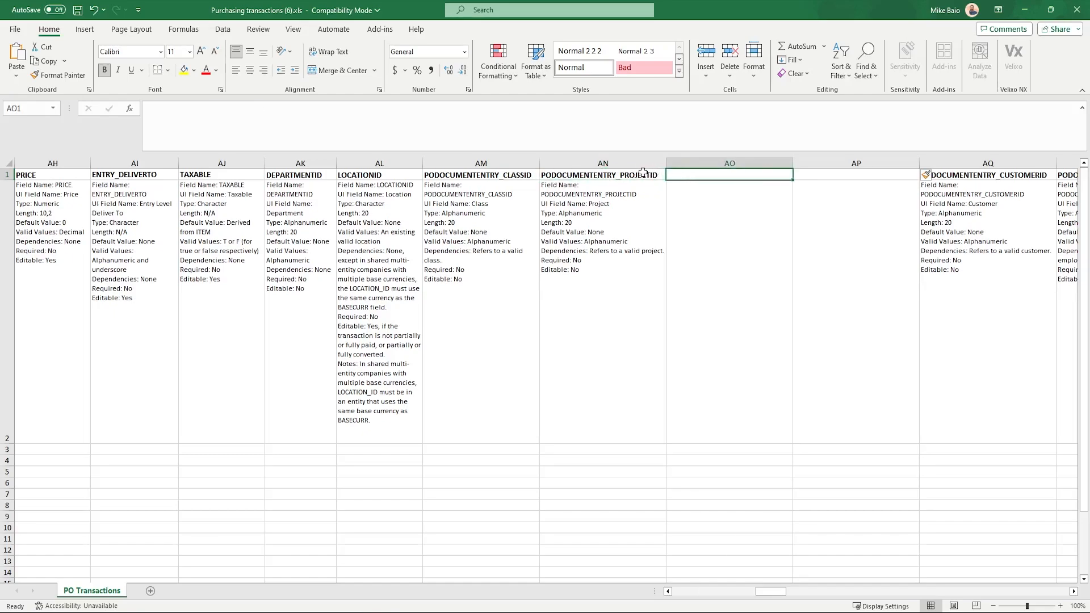
pyautogui.click(644, 173)
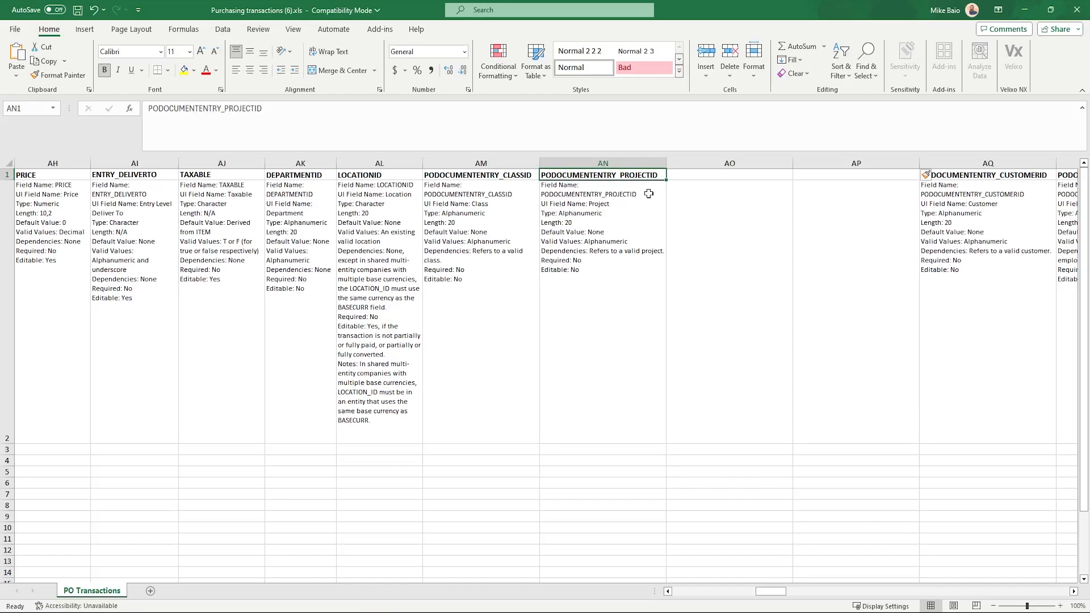
pyautogui.press('Right')
pyautogui.press('Left')
pyautogui.hotkey('ctrl', 'c')
pyautogui.press('Right')
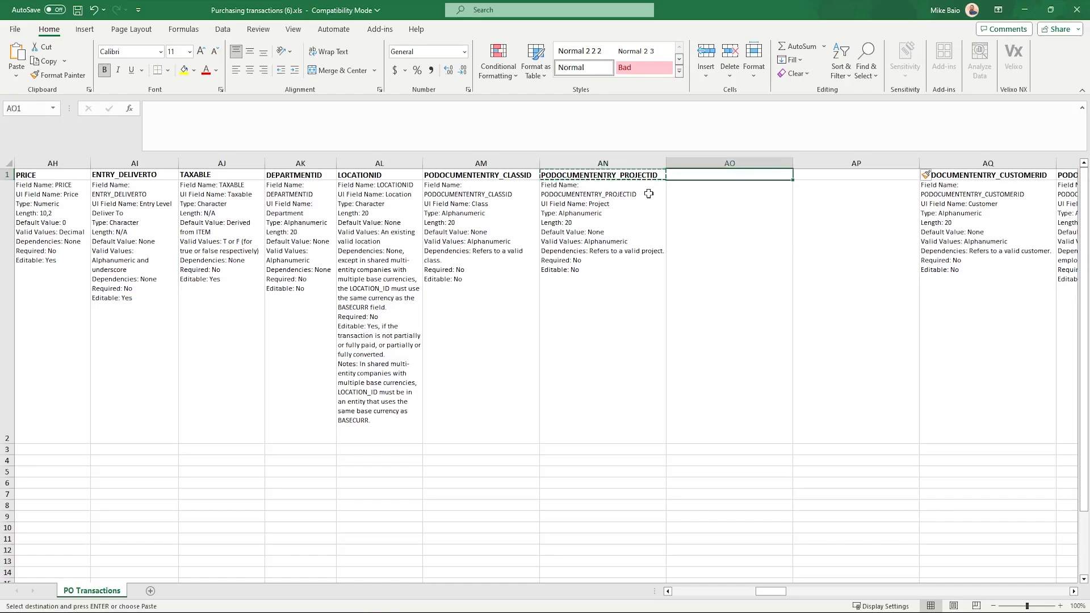
pyautogui.hotkey('ctrl', 'v')
pyautogui.press('Right')
pyautogui.hotkey('ctrl', 'v')
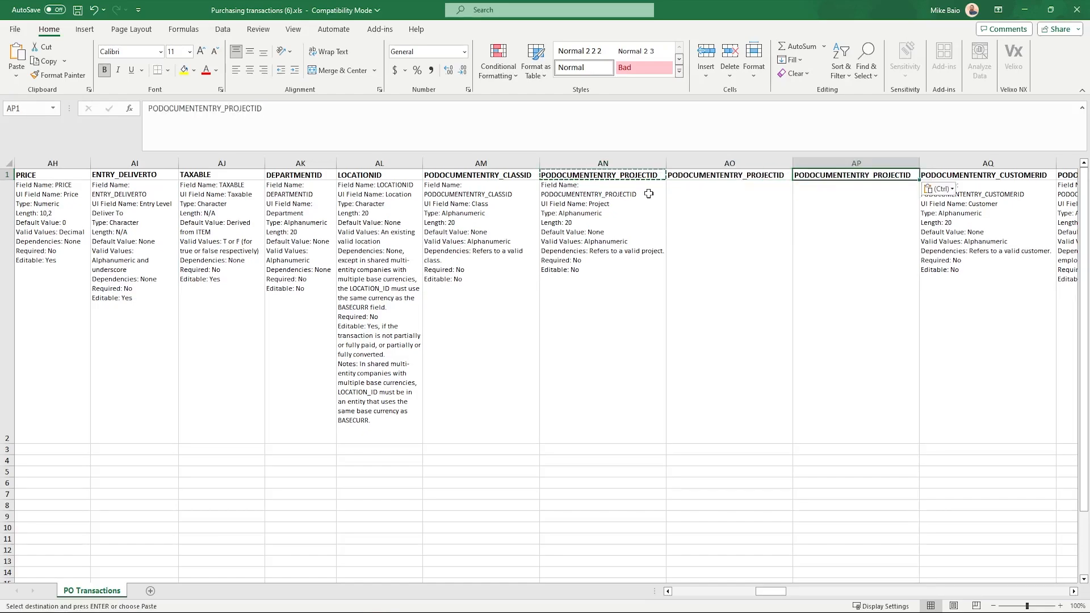
# Step: Change the copied header in AO1 to PODOCUMENTENTRY_TASKID
pyautogui.press('Left')
pyautogui.click(273, 113)
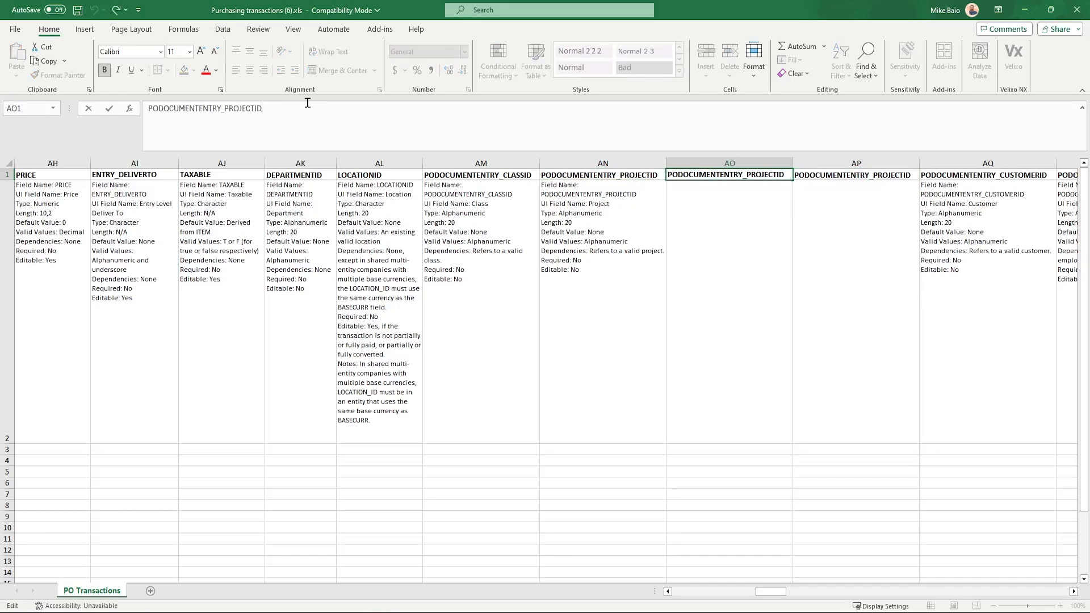
pyautogui.press('BackSpace')
pyautogui.press('BackSpace')
pyautogui.press('BackSpace')
pyautogui.press('BackSpace')
pyautogui.press('BackSpace')
pyautogui.press('BackSpace')
pyautogui.press('BackSpace')
pyautogui.press('BackSpace')
pyautogui.write('TASKID')
pyautogui.press('Return')
pyautogui.press('Up')
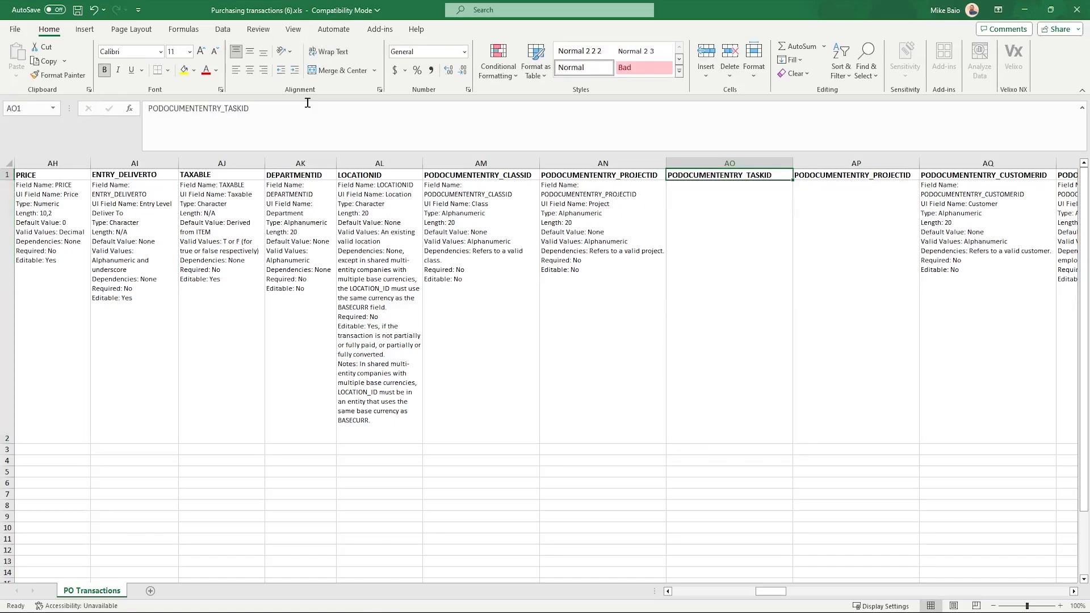
# Step: Change the copied header in AP1 to PODOCUMENTENTRY_COSTTYPEID
pyautogui.press('Right')
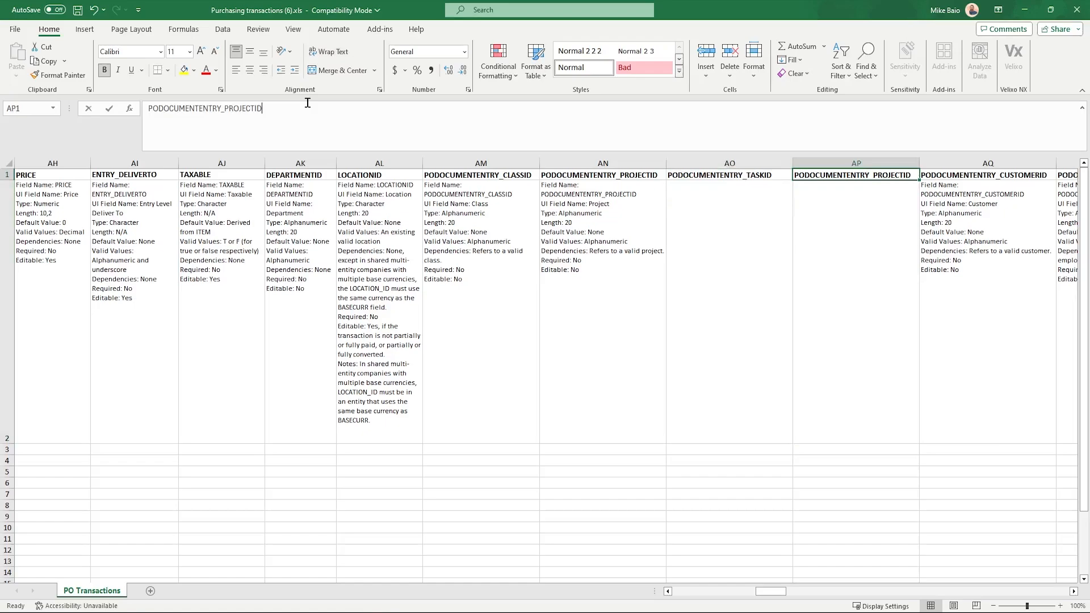
pyautogui.click(307, 103)
pyautogui.press('BackSpace')
pyautogui.press('BackSpace')
pyautogui.press('BackSpace')
pyautogui.press('BackSpace')
pyautogui.press('BackSpace')
pyautogui.press('BackSpace')
pyautogui.press('BackSpace')
pyautogui.press('BackSpace')
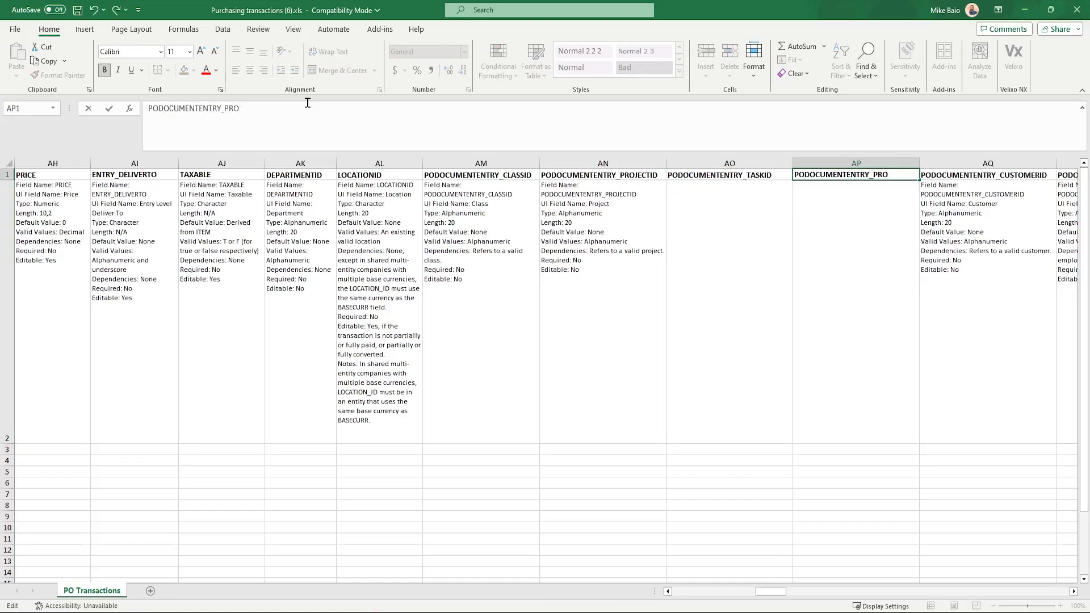
pyautogui.write('COSTTU')
pyautogui.press('BackSpace')
pyautogui.write('YPEID')
pyautogui.press('Return')
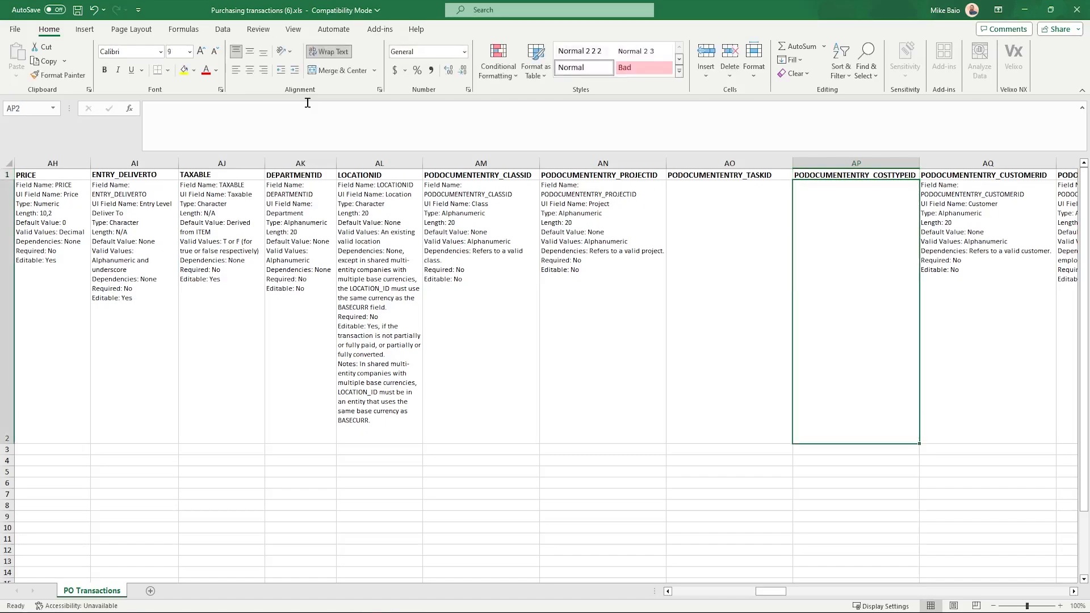
# Step: Save the purchasing transactions template under its existing file name
pyautogui.click(630, 258)
pyautogui.click(696, 251)
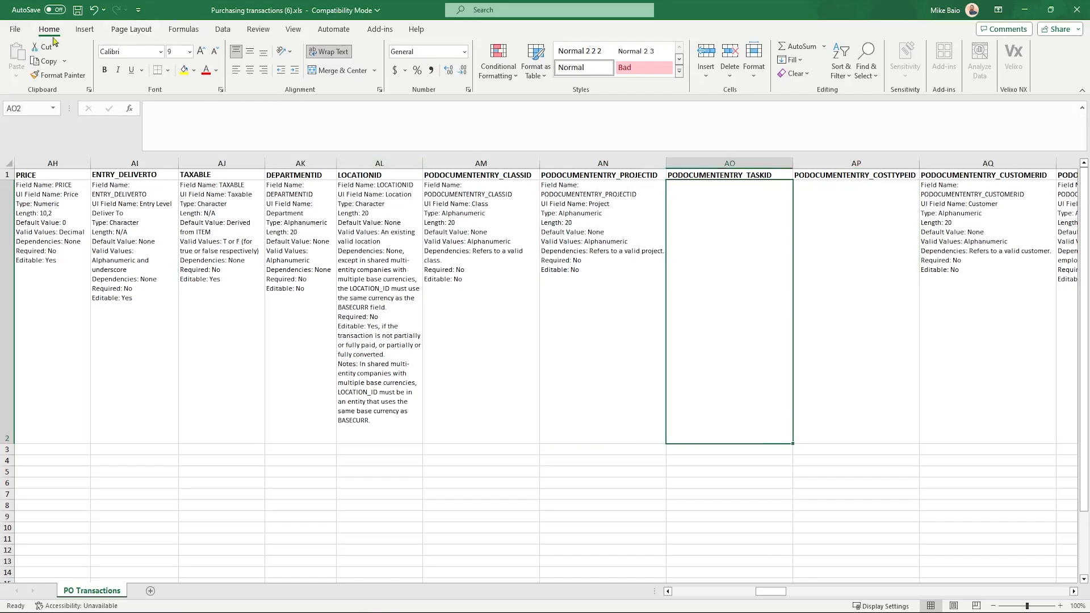
pyautogui.click(16, 34)
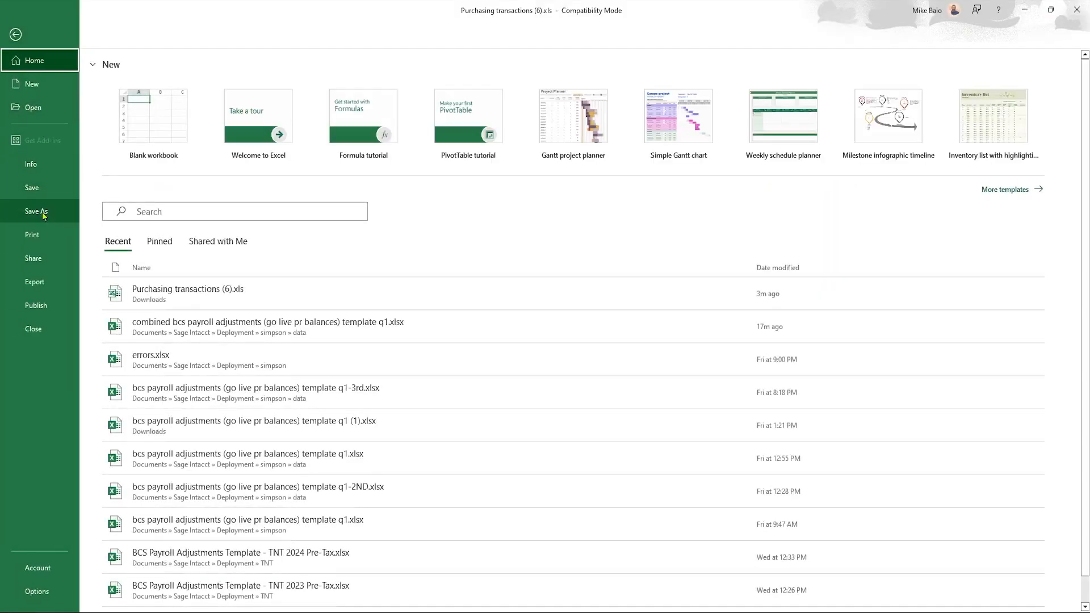
pyautogui.click(33, 190)
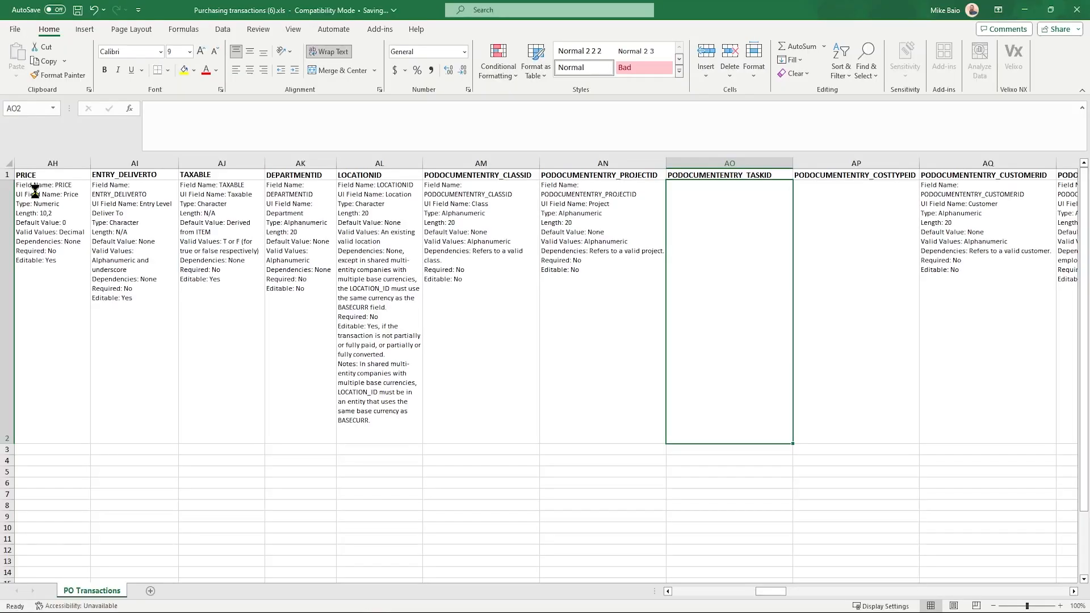
# Step: Review the project, task and cost type columns, AN to AP, in row 2
pyautogui.click(591, 241)
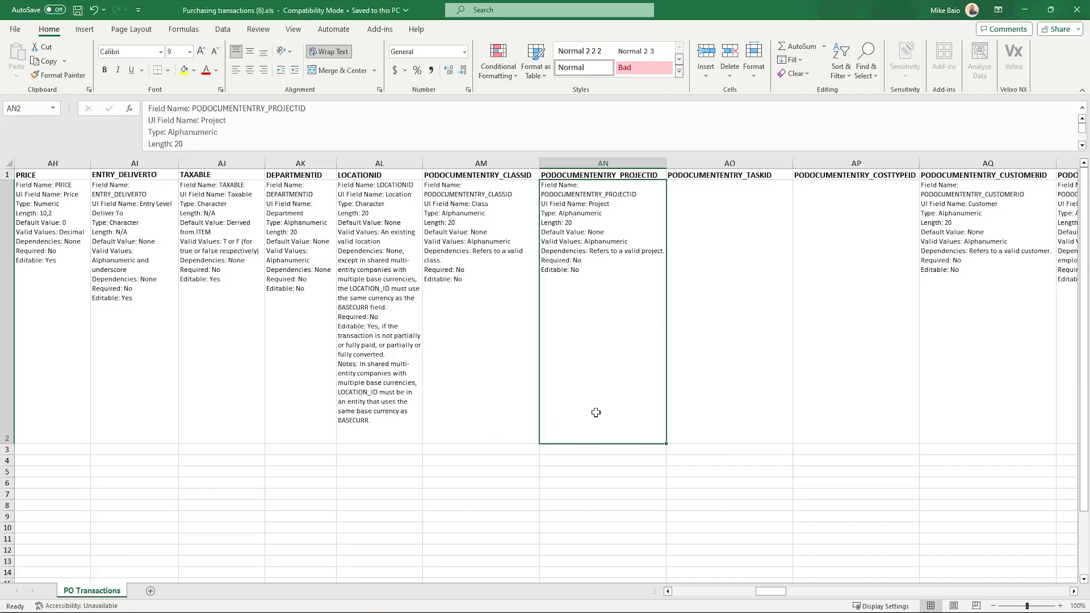
pyautogui.click(727, 305)
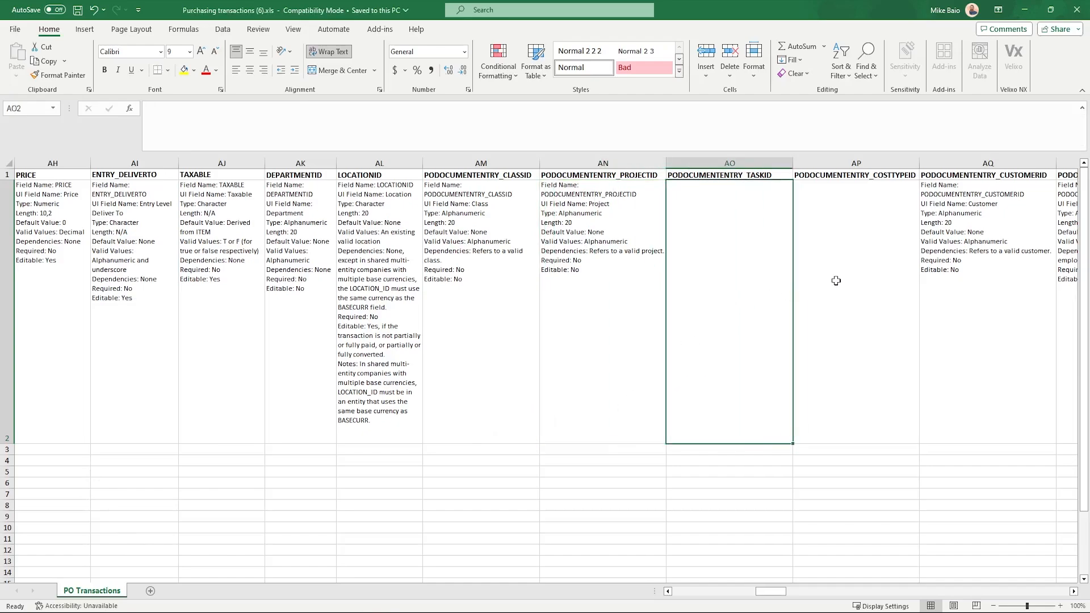
pyautogui.click(834, 279)
pyautogui.click(730, 267)
pyautogui.click(613, 251)
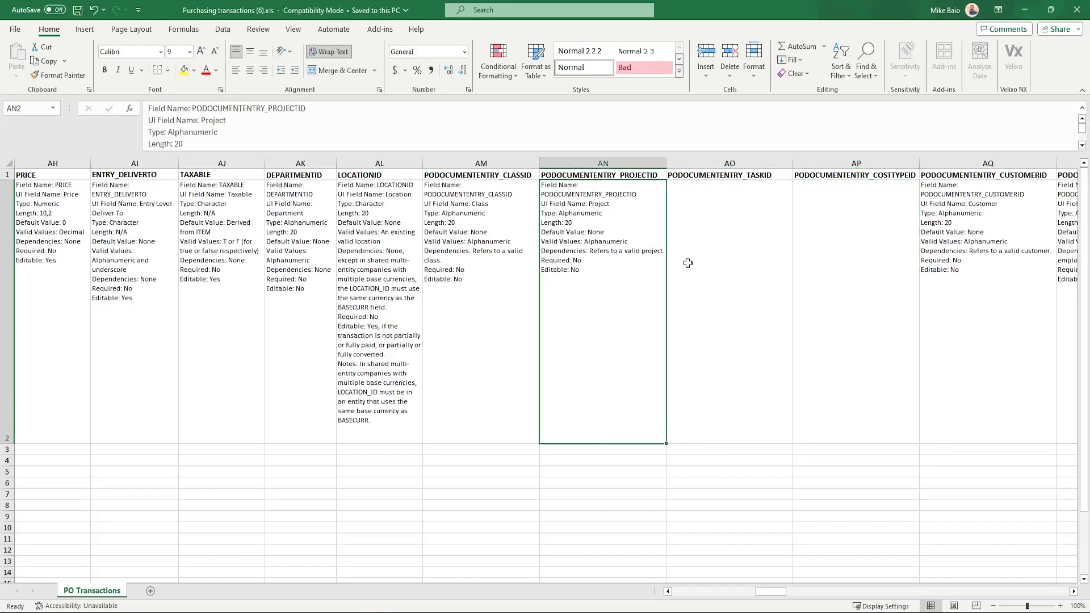
pyautogui.click(686, 234)
pyautogui.click(822, 235)
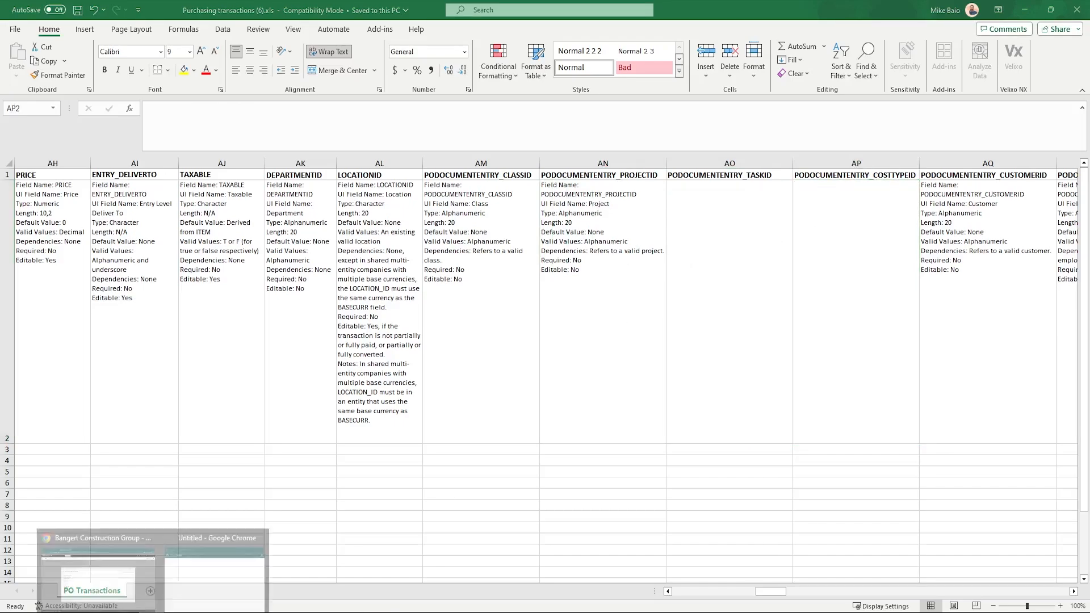
# Step: Switch to Sage Intacct in Chrome and close the Purchasing transactions import dialog
pyautogui.click(130, 564)
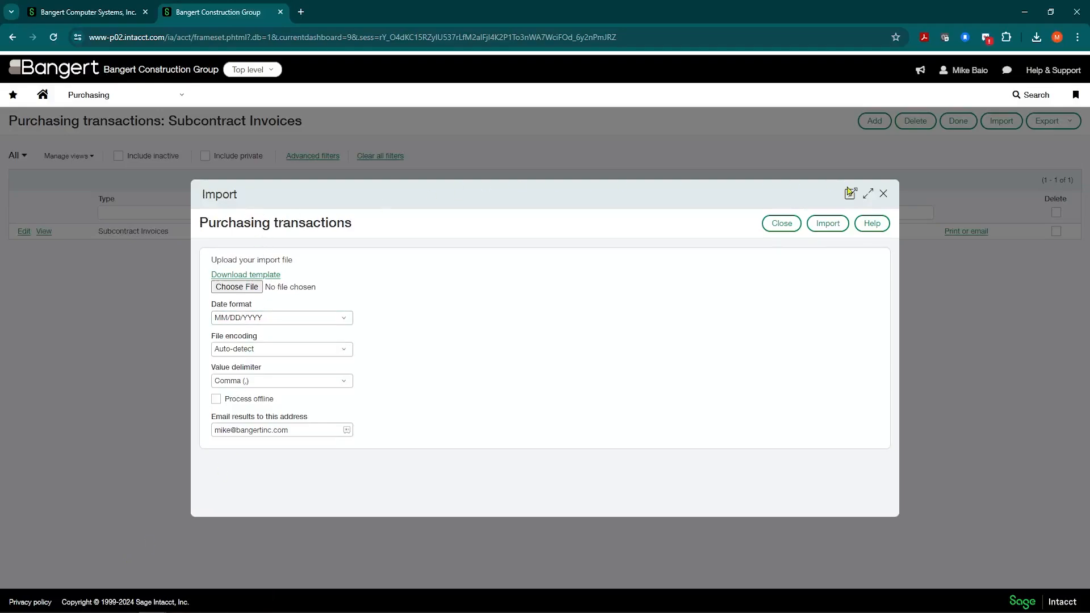
pyautogui.click(782, 225)
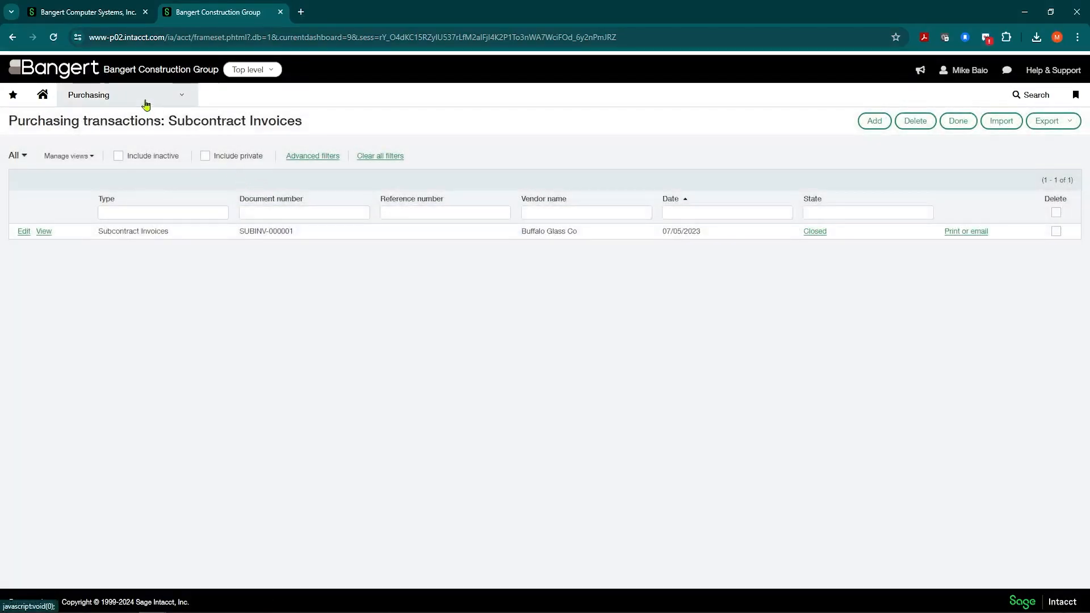
# Step: Open the Quick Bill Invoices list in Order Entry and view its Order Entry transactions import dialog, then close it
pyautogui.click(146, 101)
pyautogui.moveTo(162, 336)
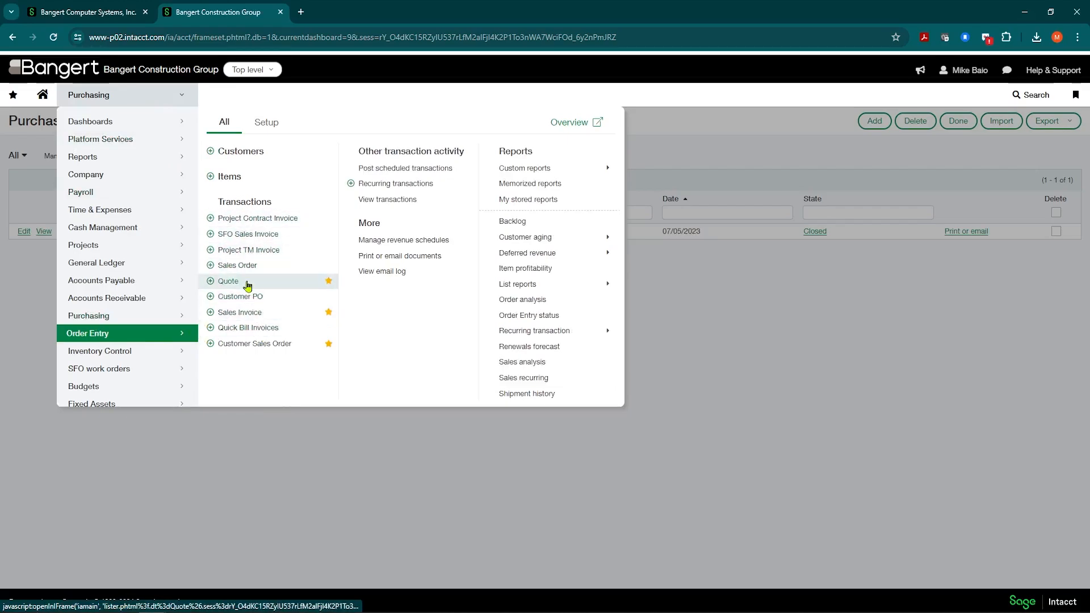
pyautogui.click(257, 328)
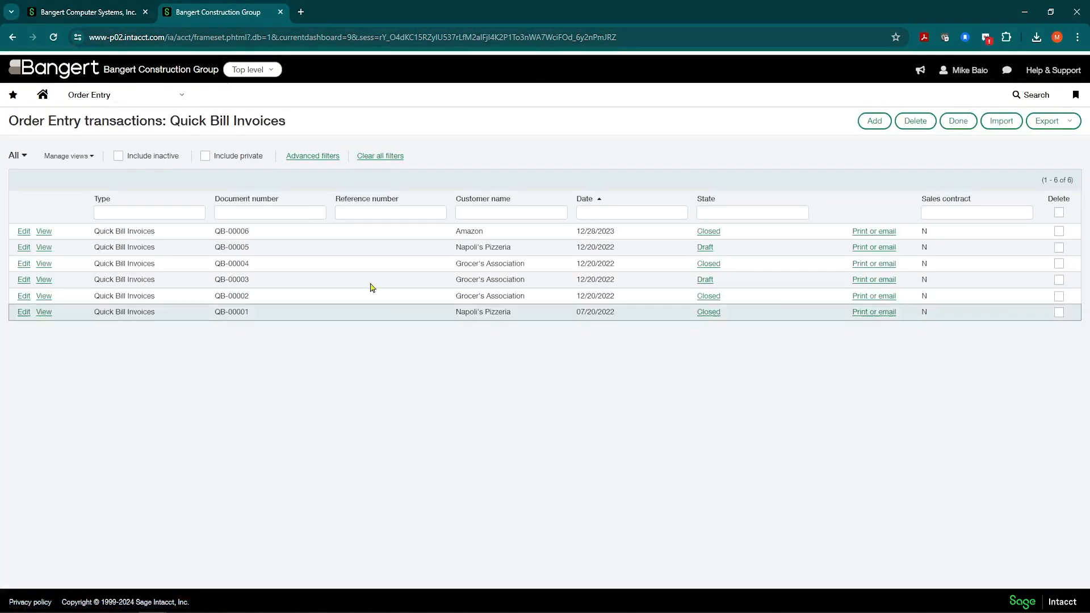
pyautogui.click(1001, 122)
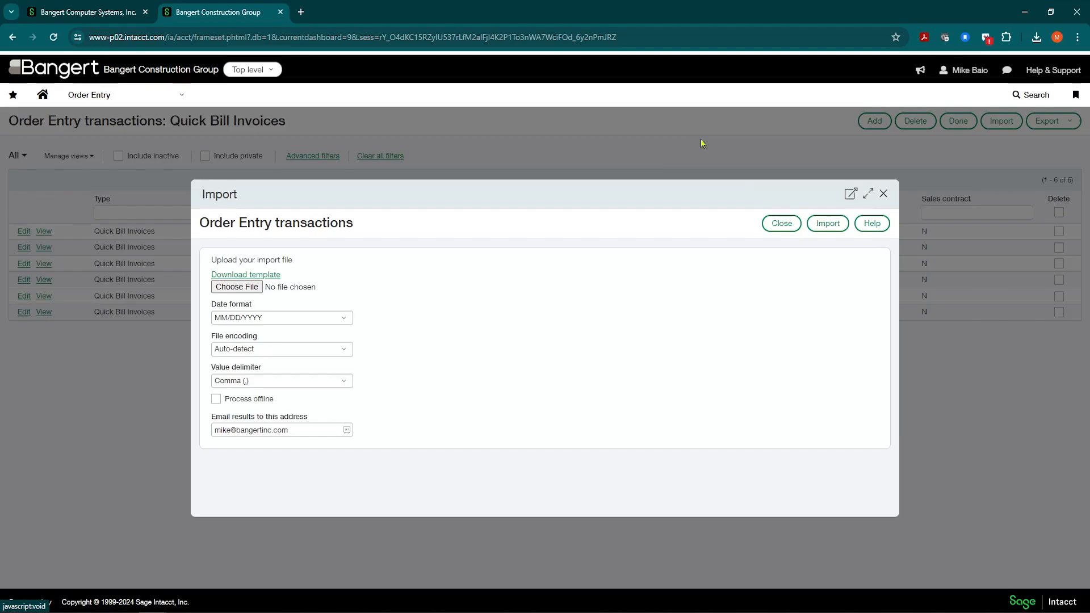
pyautogui.click(782, 223)
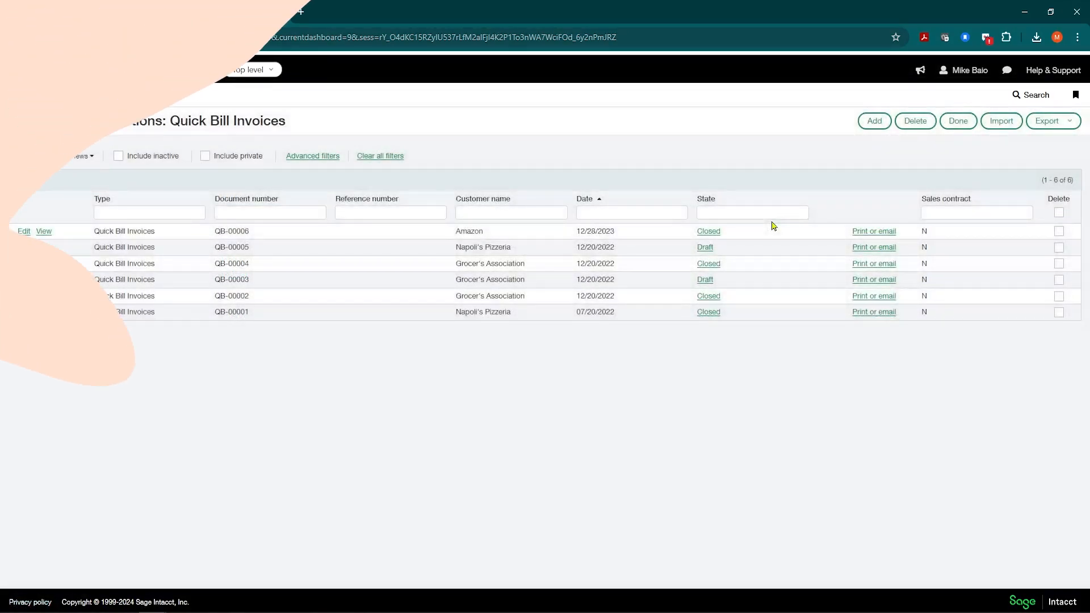